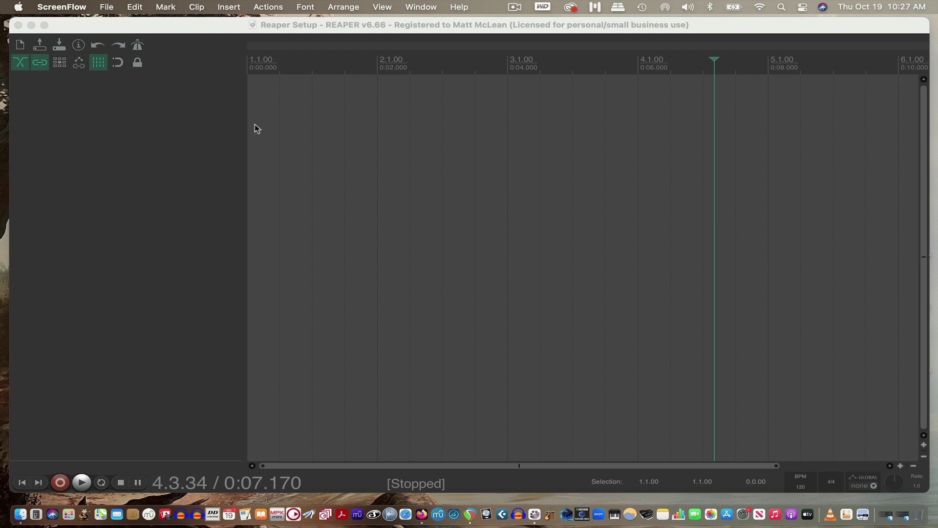
Switch to REAPER and show the Mixer, toggling its visibility off and on again
click(160, 66)
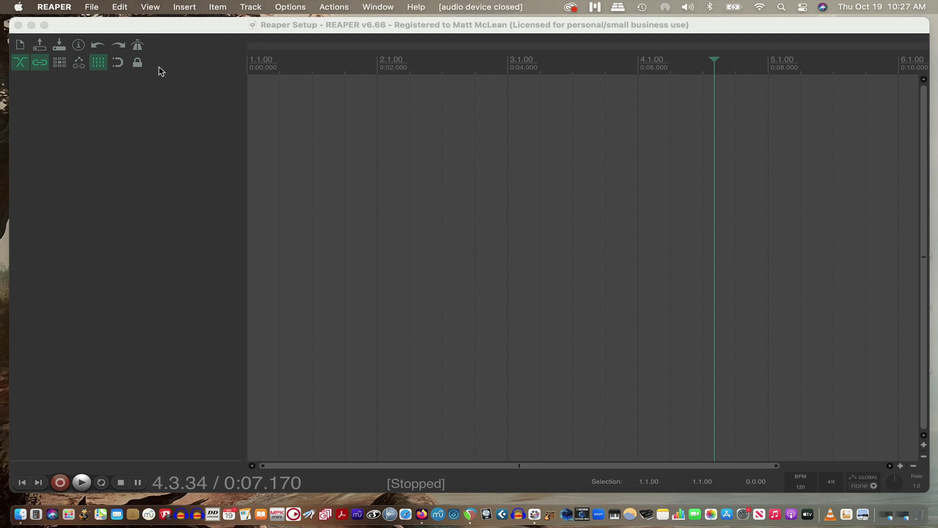
click(151, 7)
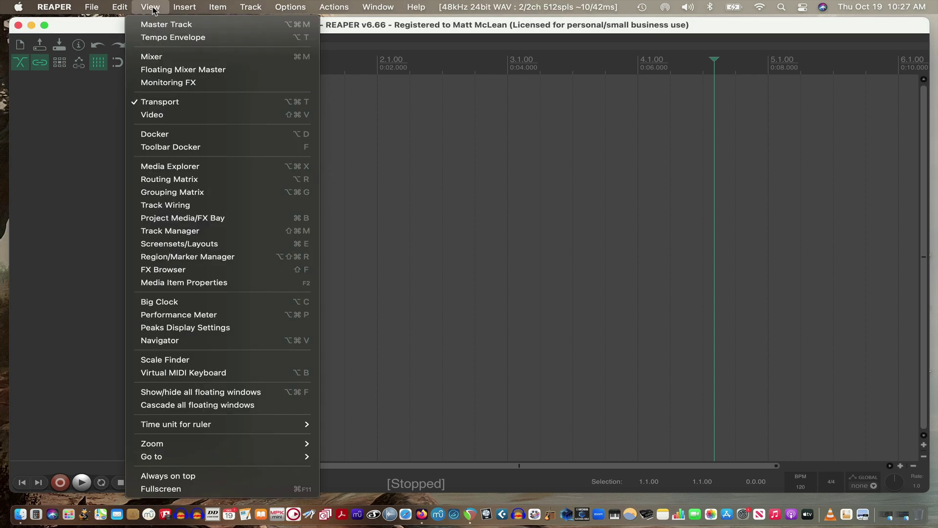
click(163, 58)
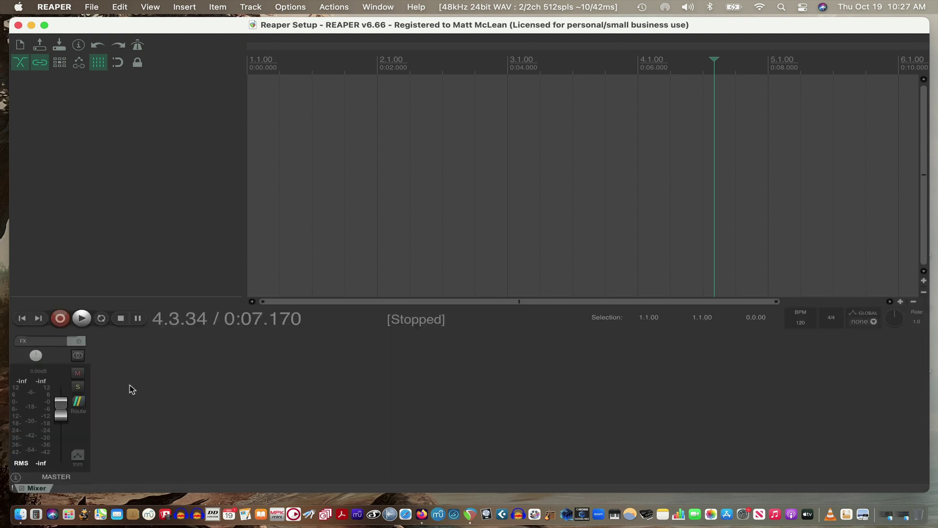
key(super+m)
key(super+m)
Open the Project preferences and enable timestamp backup for overwritten project files
click(64, 7)
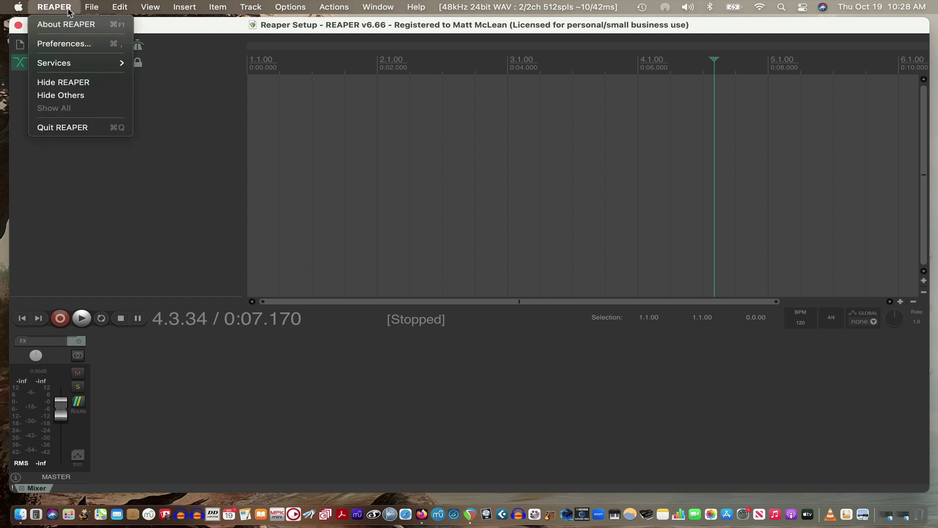
mouse_move(287, 12)
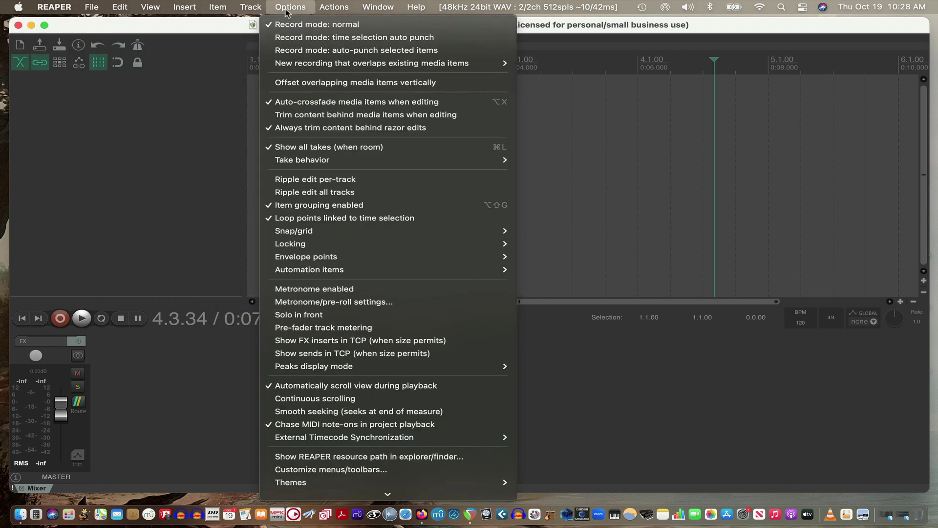
scroll(304, 249, down, 1)
mouse_move(304, 252)
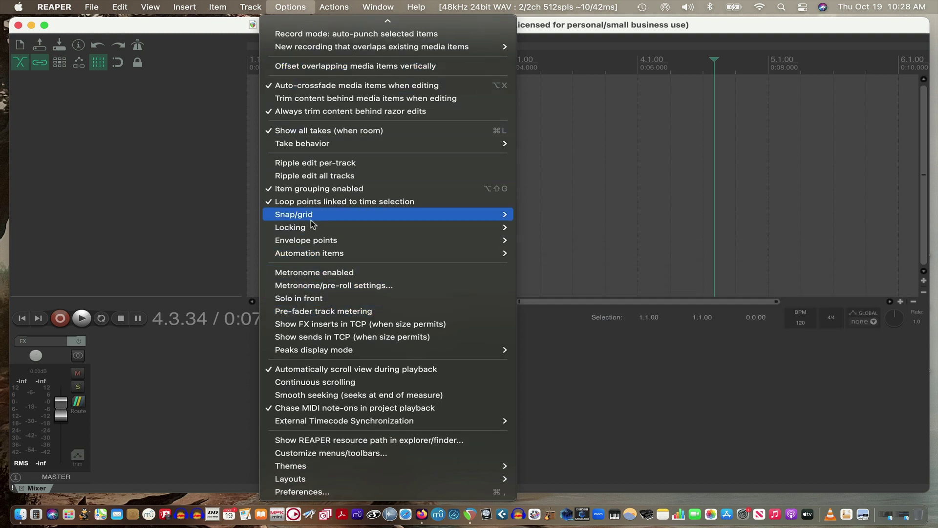
click(332, 492)
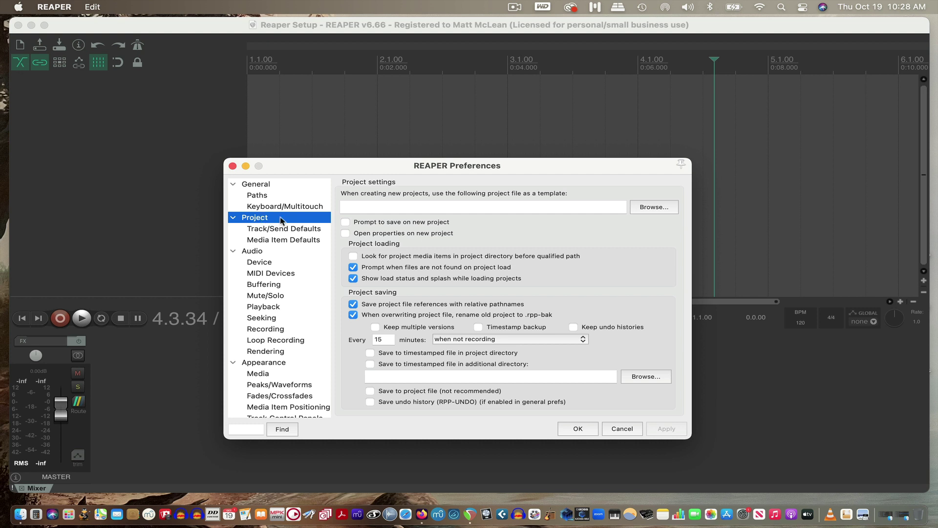
mouse_move(467, 320)
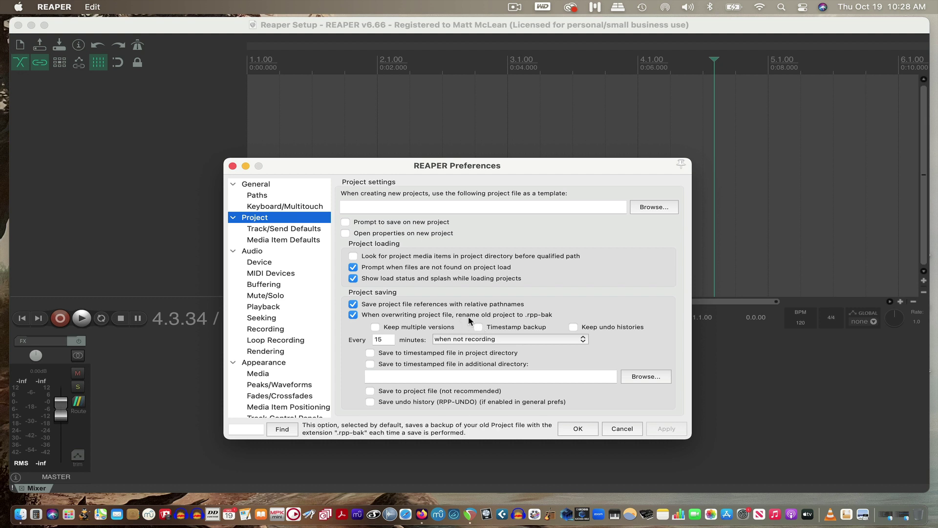
click(480, 328)
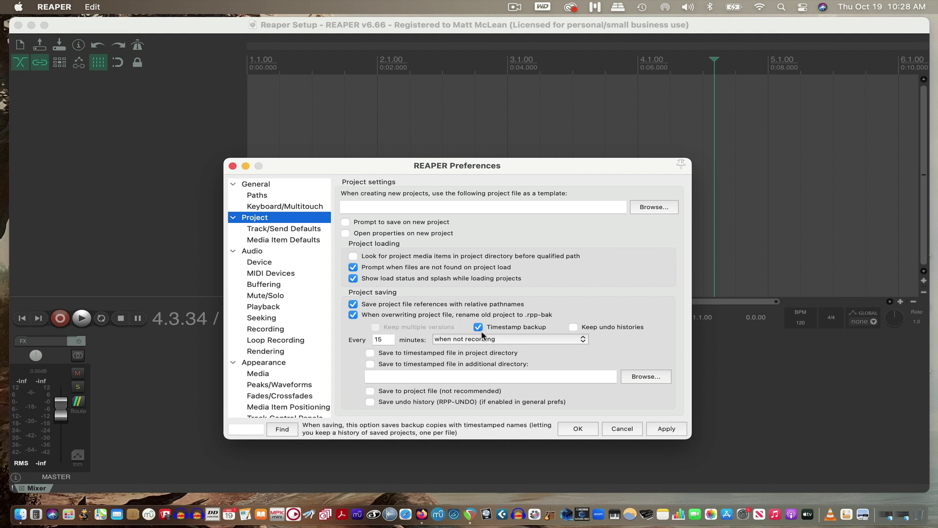
Set auto-save to every 5 minutes into a timestamped file in the project directory, and apply the preferences
click(385, 340)
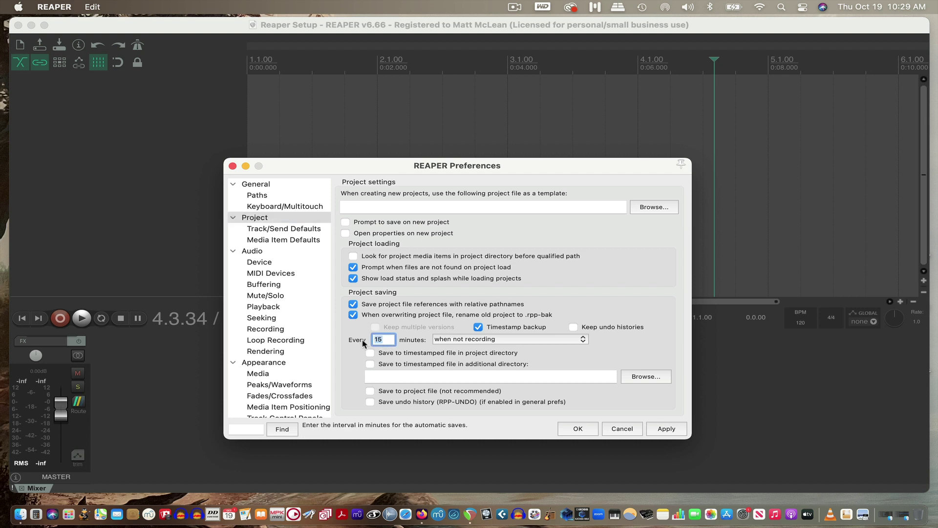
text(5)
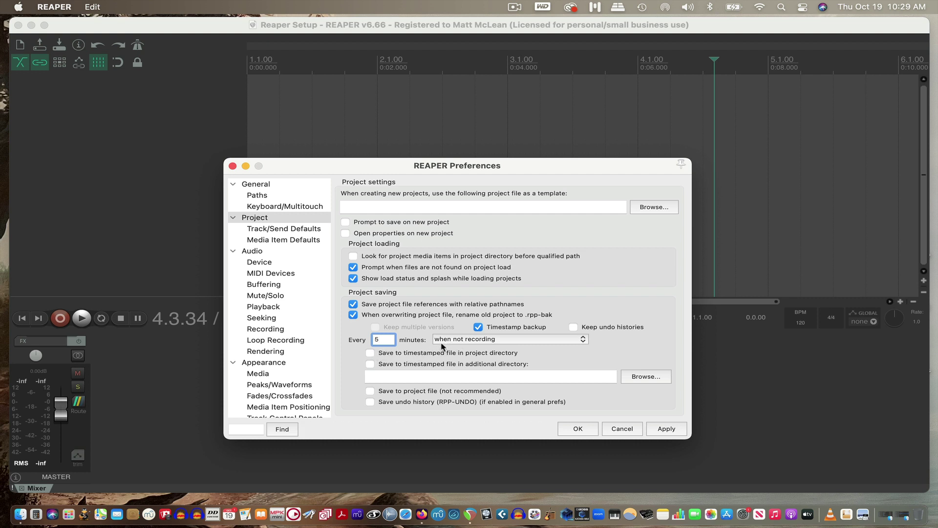
click(371, 354)
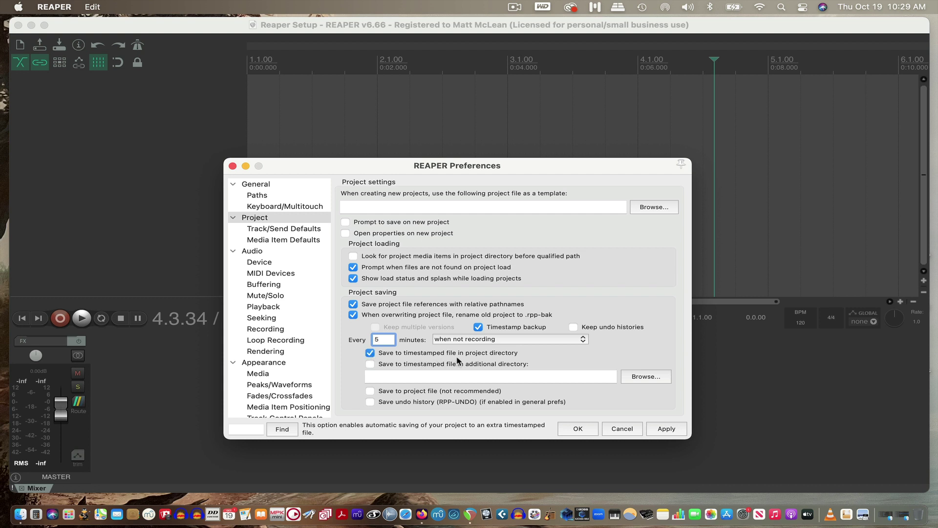
click(667, 428)
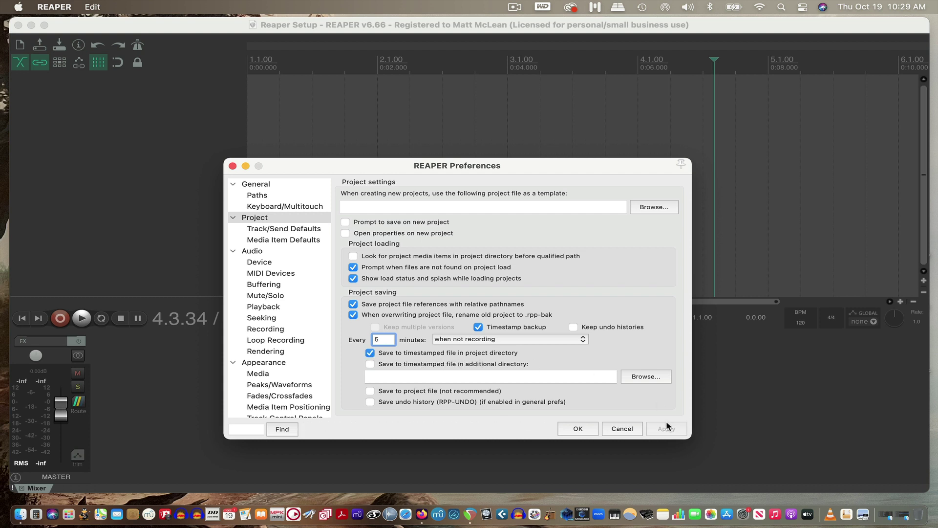
click(578, 429)
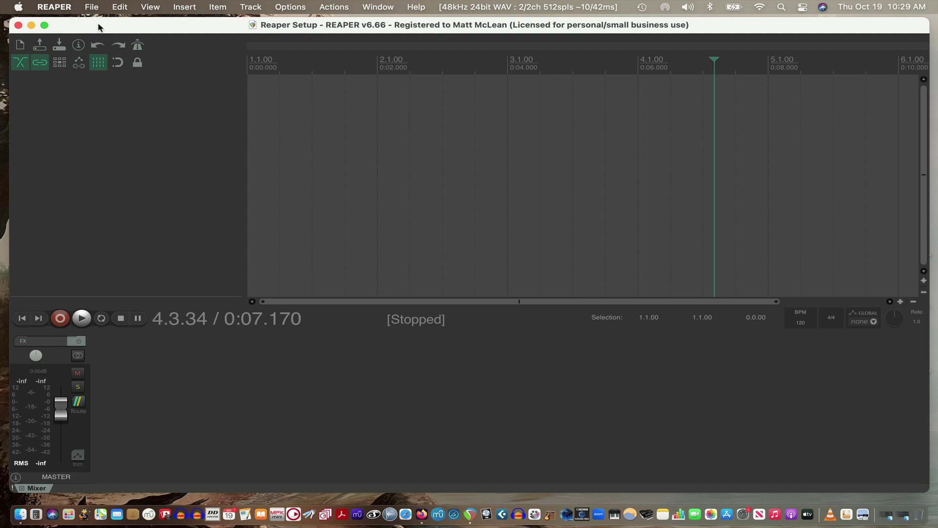
Add a new track and increase its height until its pan and input controls show
double_click(165, 93)
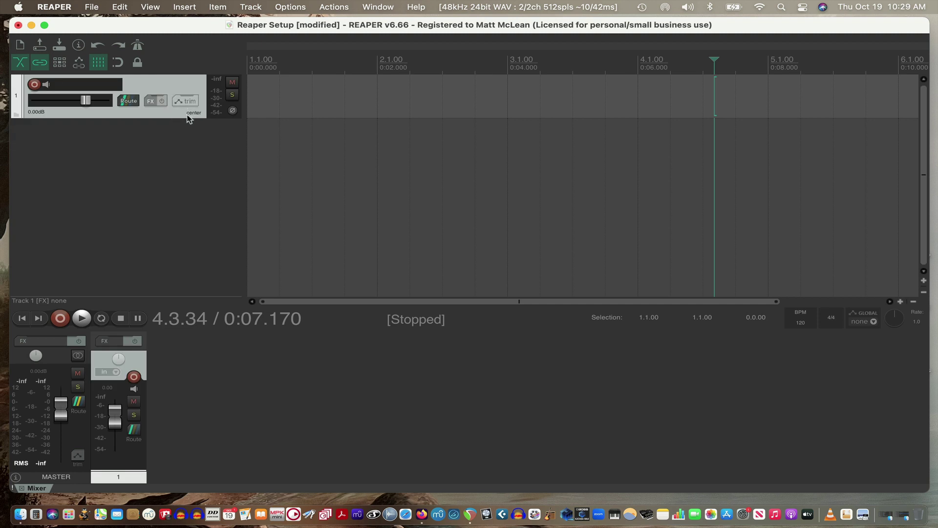
drag(187, 118, 186, 155)
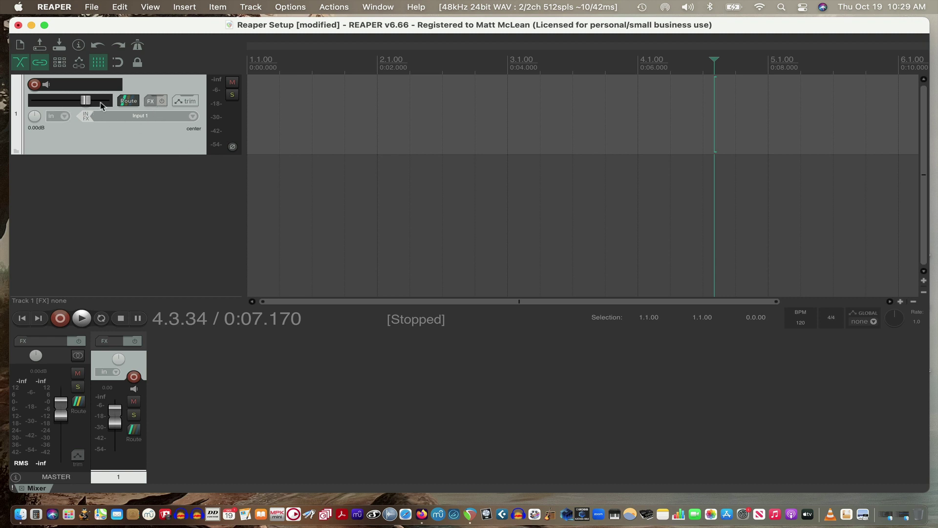
Open the theme adjuster and review its Global Settings and Track Control Panel pages
click(290, 7)
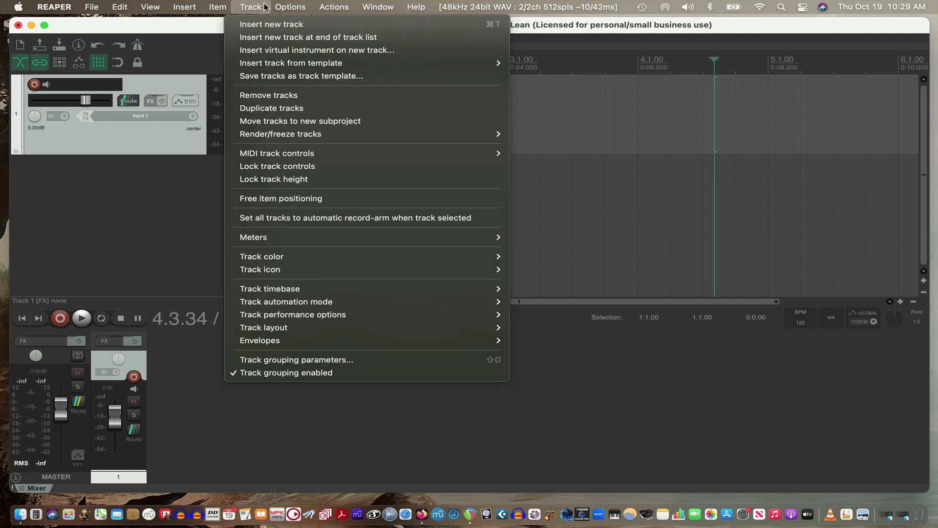
scroll(302, 244, down, 1)
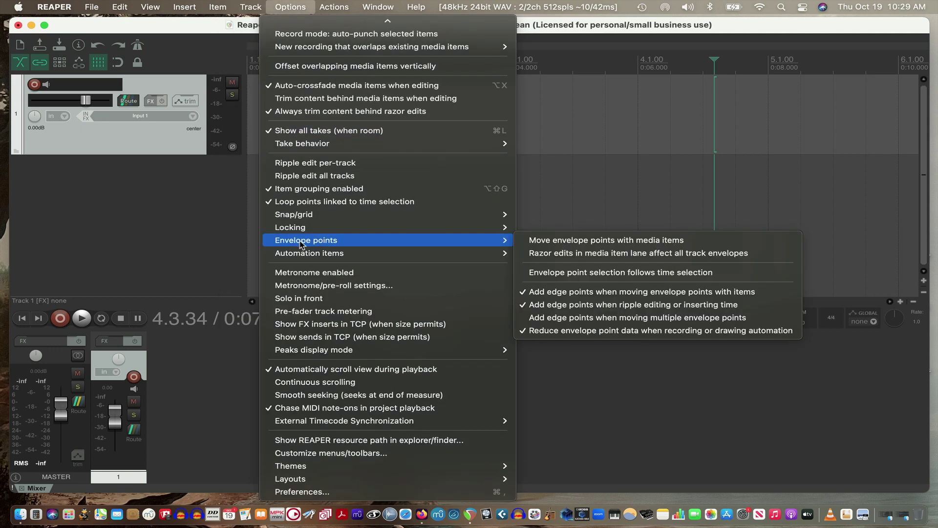
mouse_move(363, 465)
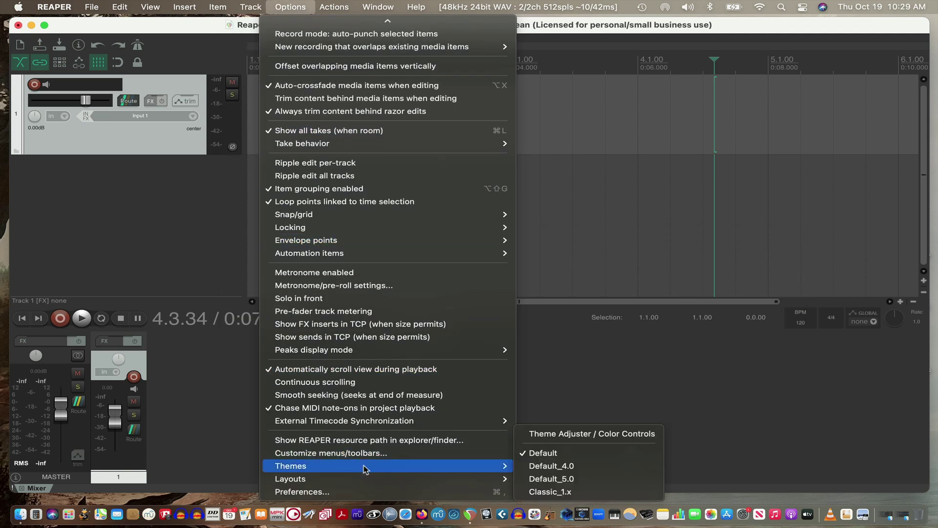
click(546, 438)
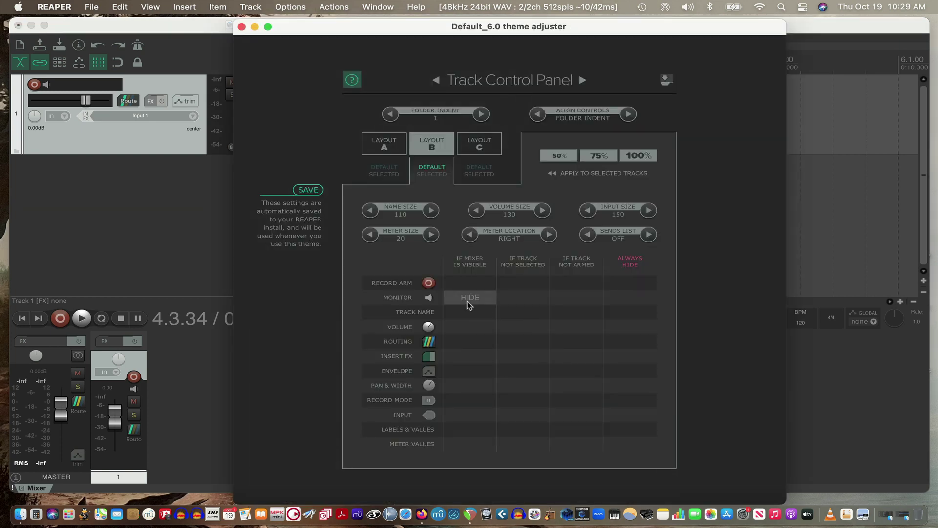
click(436, 81)
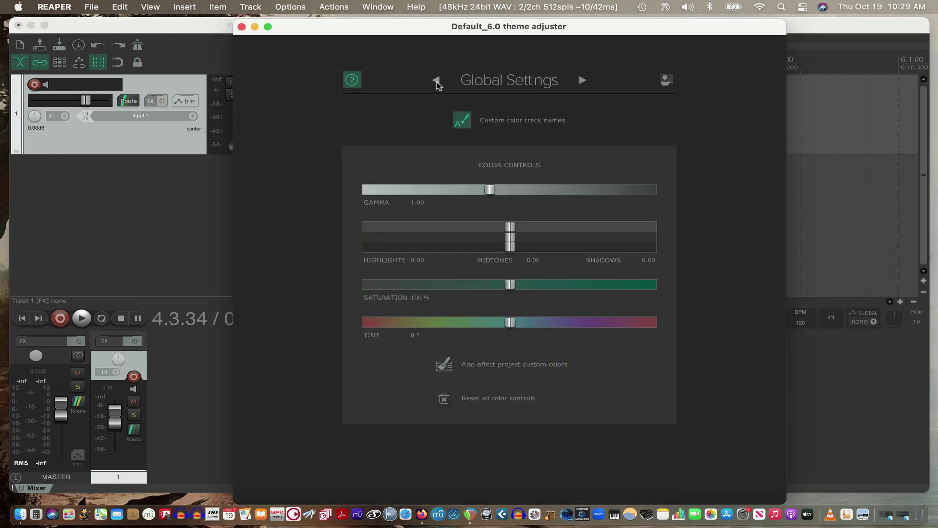
click(582, 81)
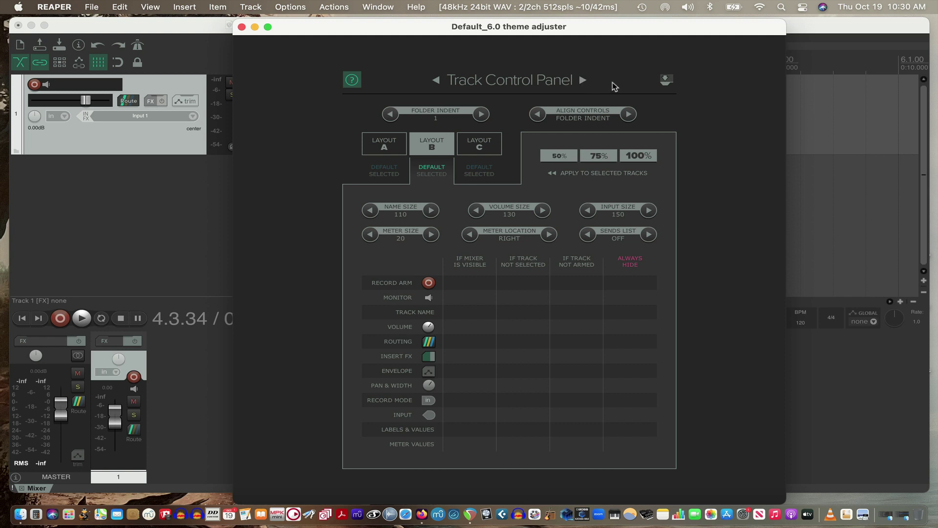
Compare the track control settings of Layout A with those of the default Layout B
mouse_move(429, 148)
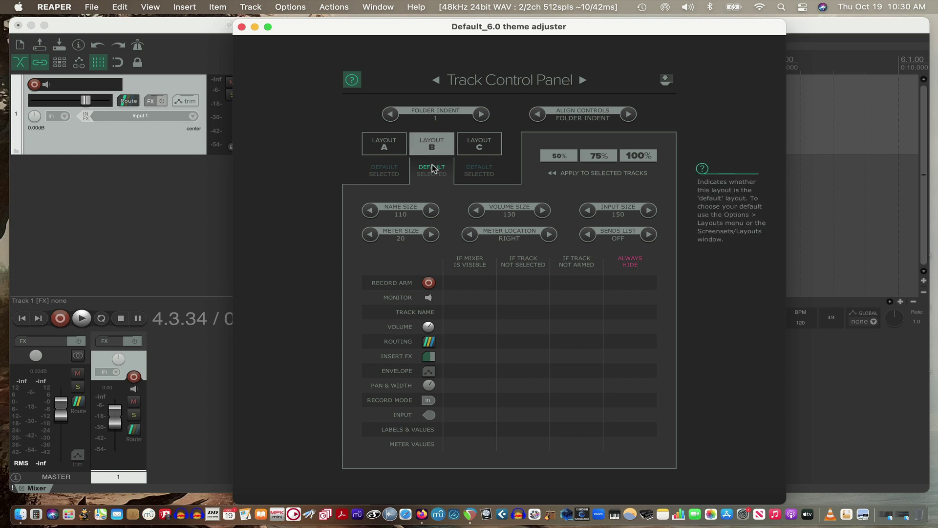
mouse_move(434, 177)
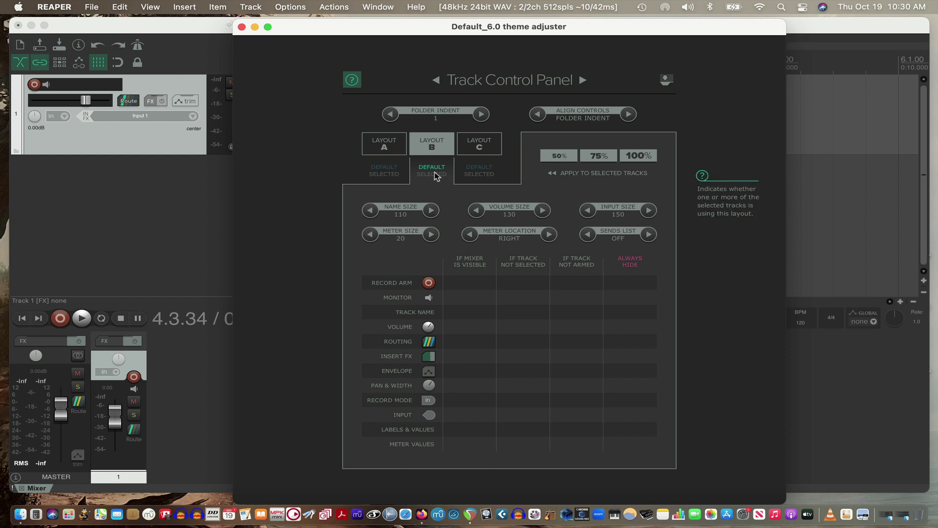
click(397, 153)
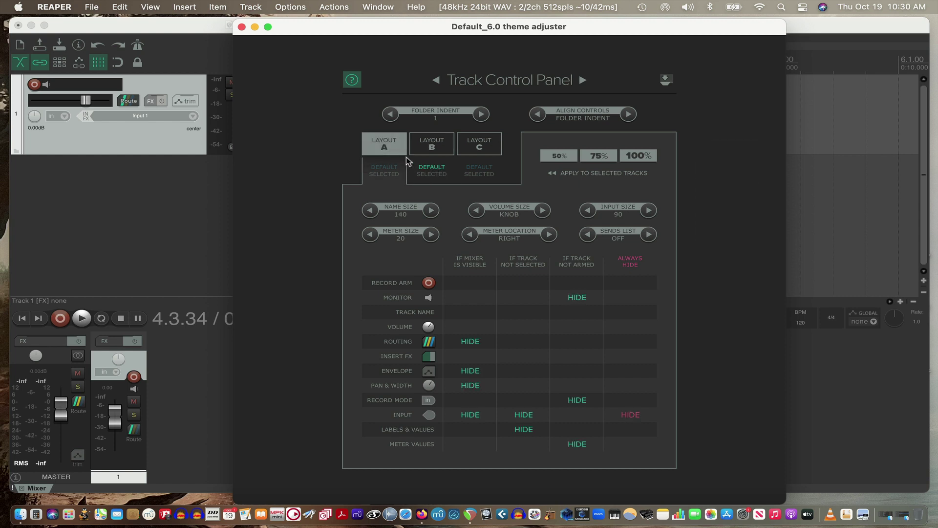
mouse_move(386, 174)
click(421, 148)
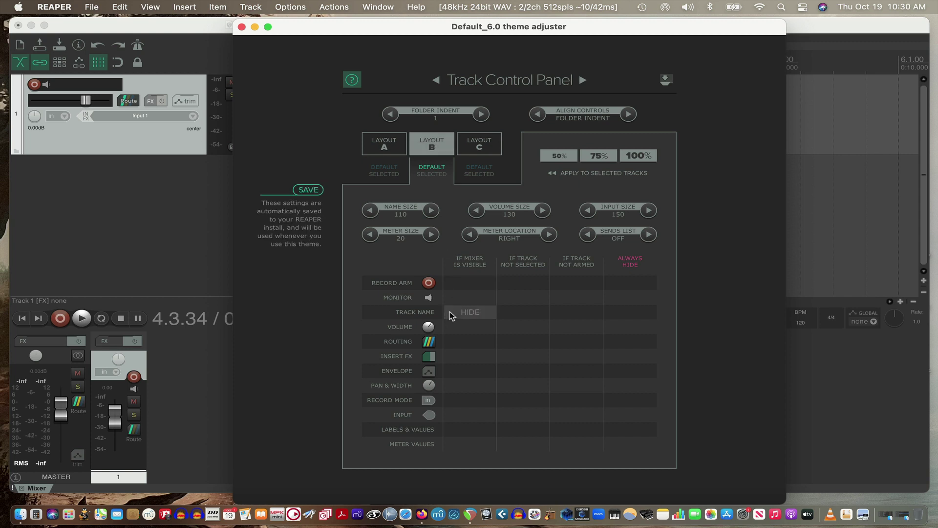
Try hiding Layout B's Envelope control when the mixer is visible, restore it, and close the theme adjuster
click(469, 372)
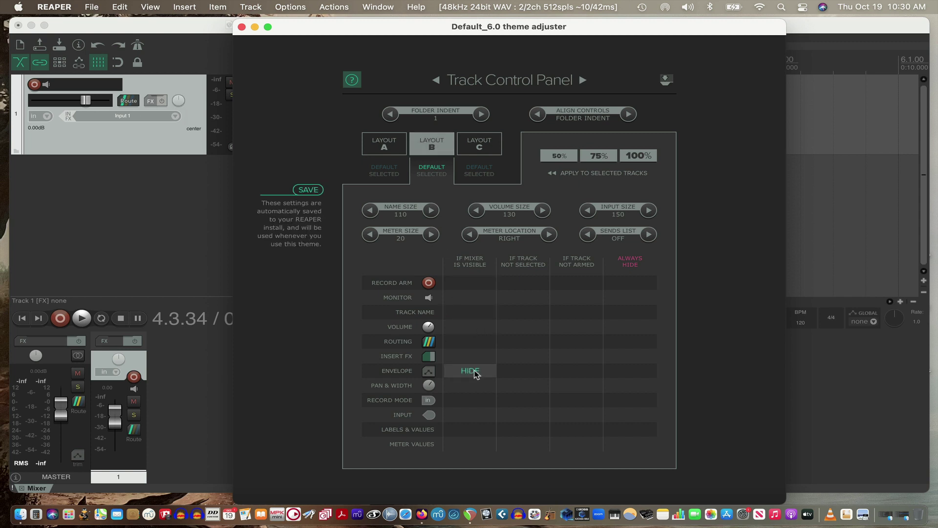
click(471, 371)
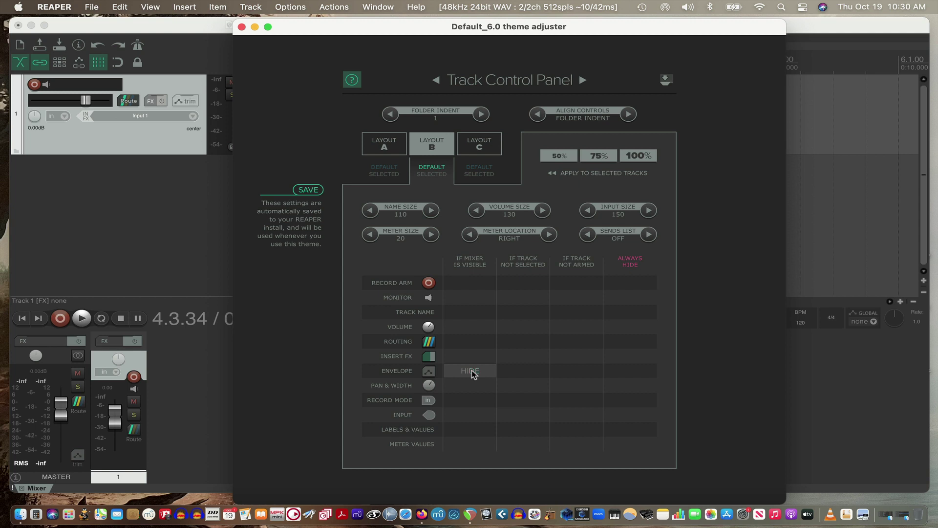
click(472, 372)
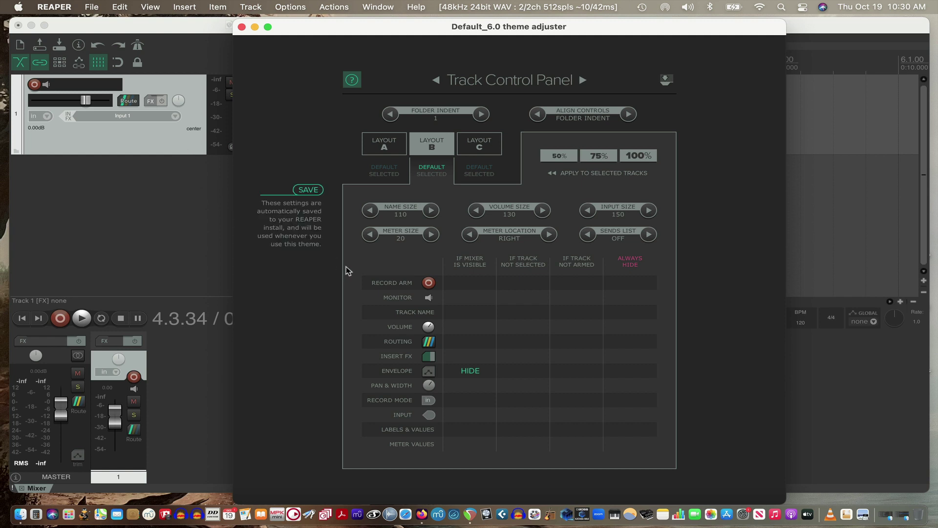
click(469, 372)
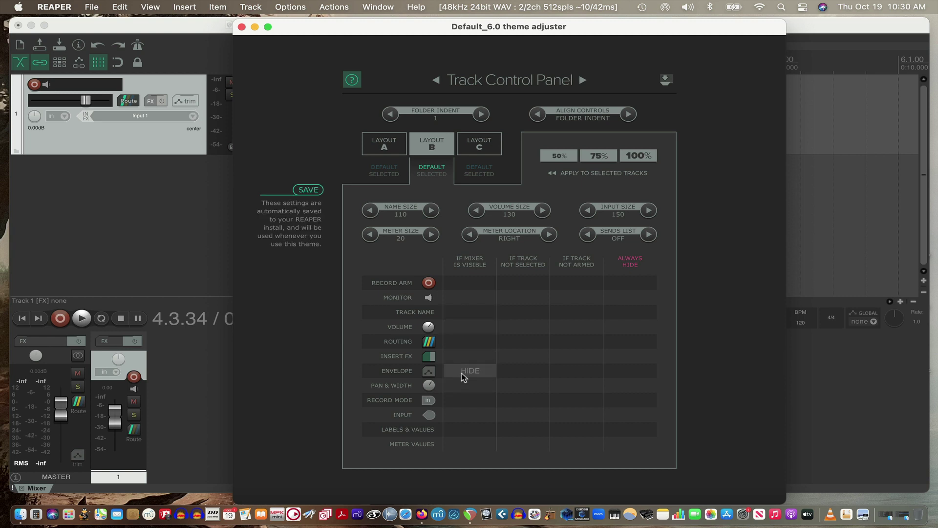
click(467, 375)
click(467, 374)
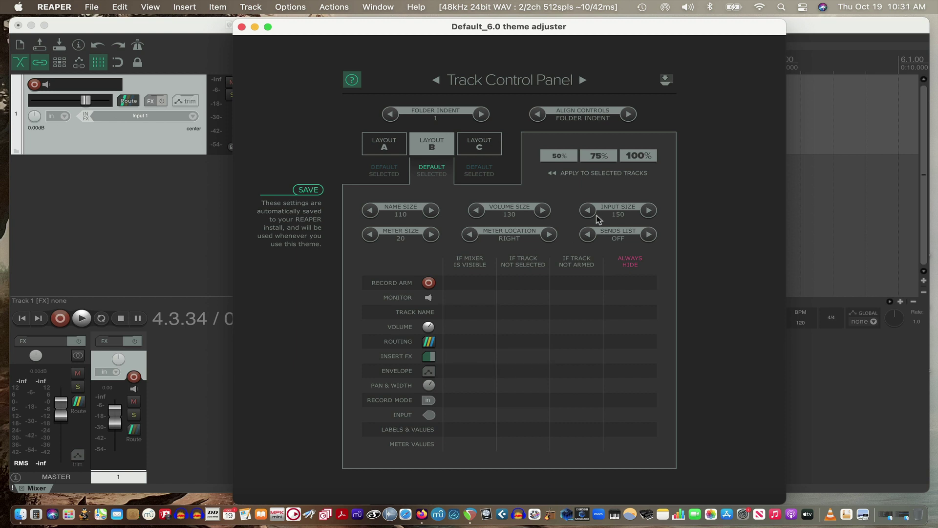
click(241, 27)
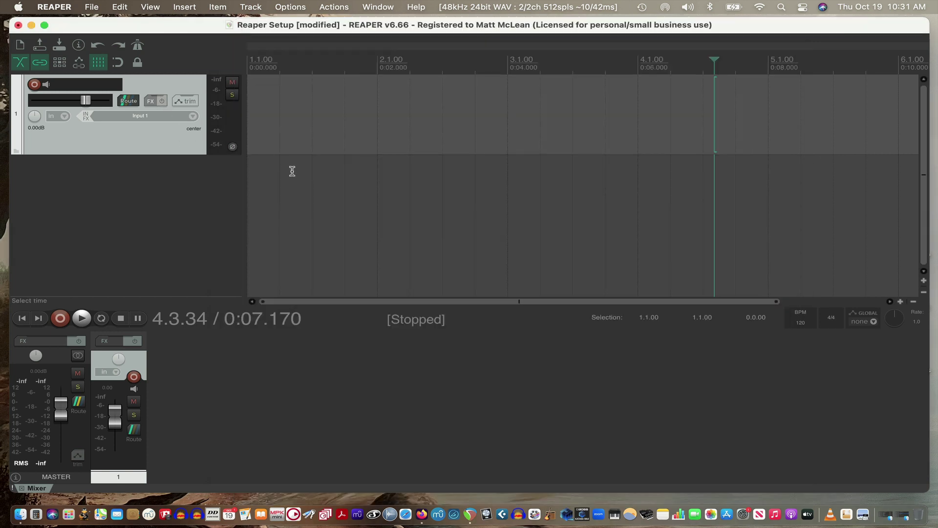
Examine the layout choices offered for the transport, mixer and track panels without changing the default layout
click(289, 7)
scroll(325, 371, down, 1)
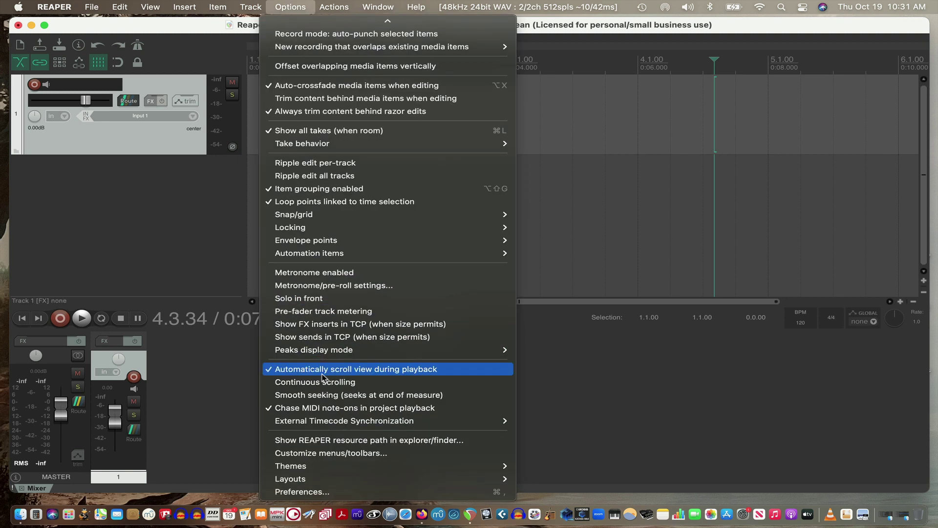
mouse_move(381, 479)
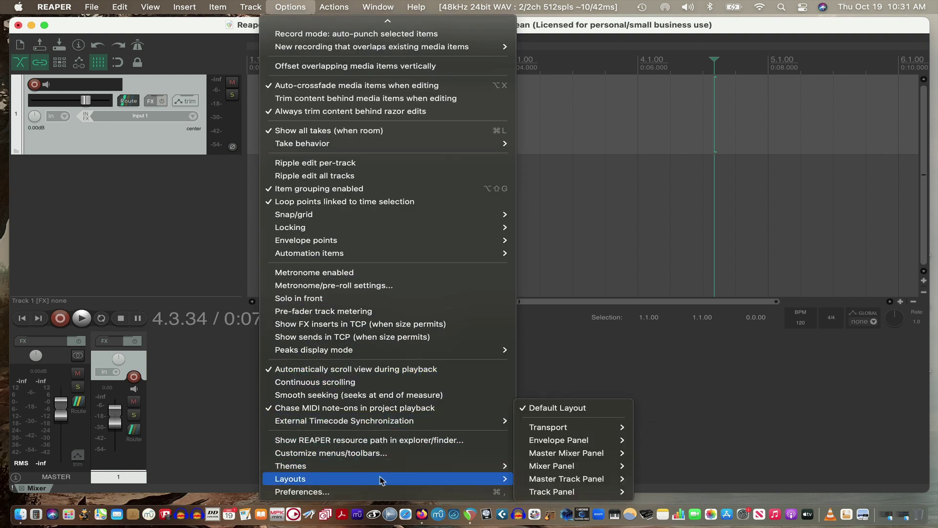
click(185, 229)
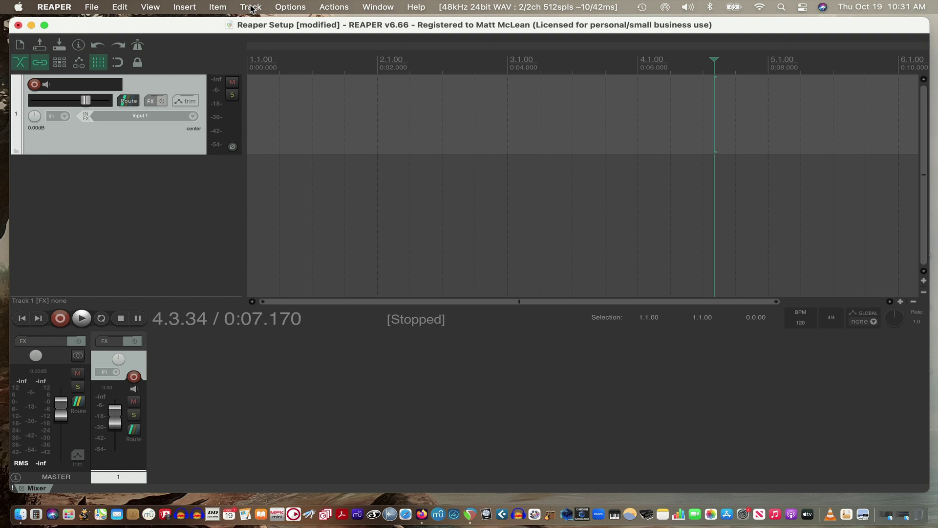
Switch the track panel layout from B to A (DPI-translated to 200%_A)
click(293, 7)
scroll(303, 430, down, 2)
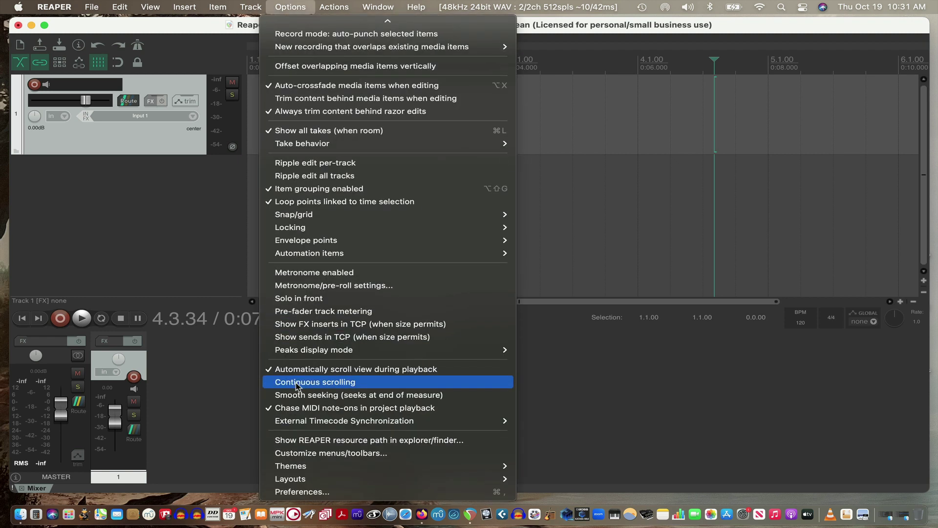
mouse_move(338, 479)
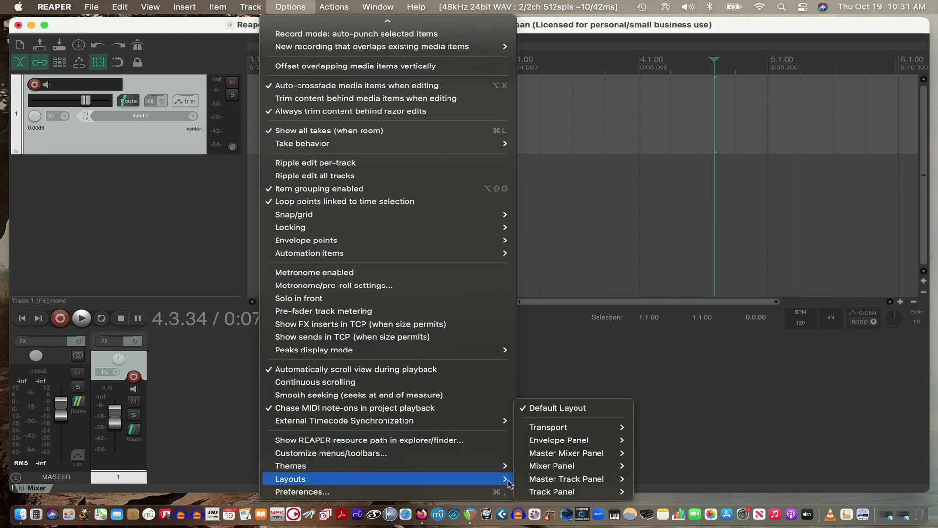
mouse_move(567, 494)
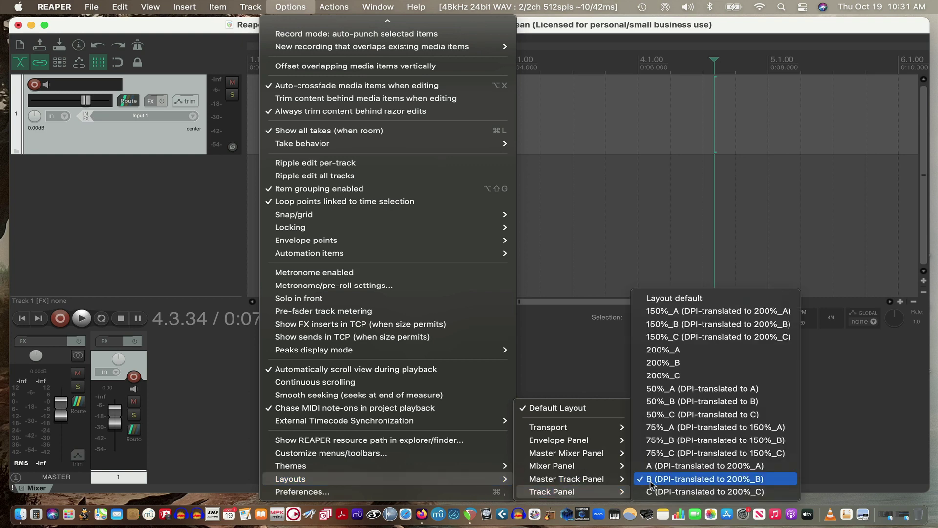
click(664, 468)
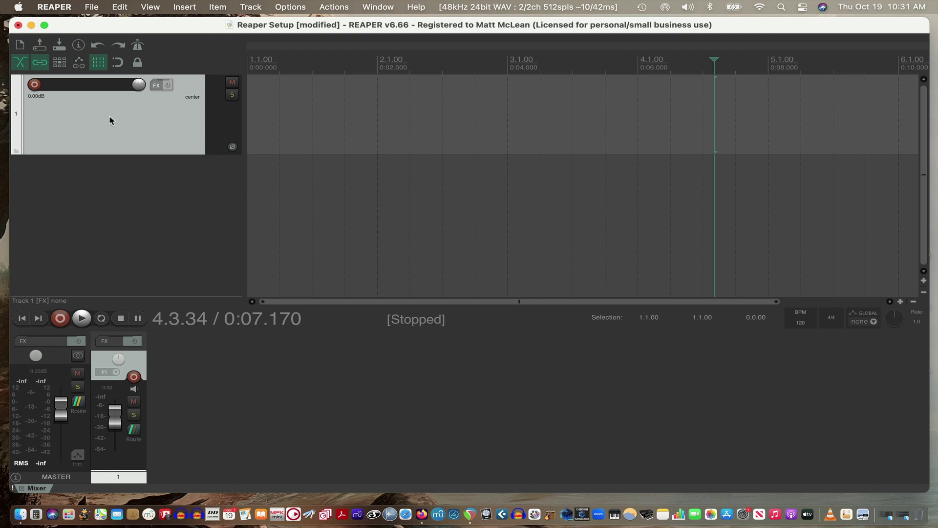
Set the track panel layout back to B (DPI-translated to 200%_B) and slightly reduce the height of track 1
click(287, 8)
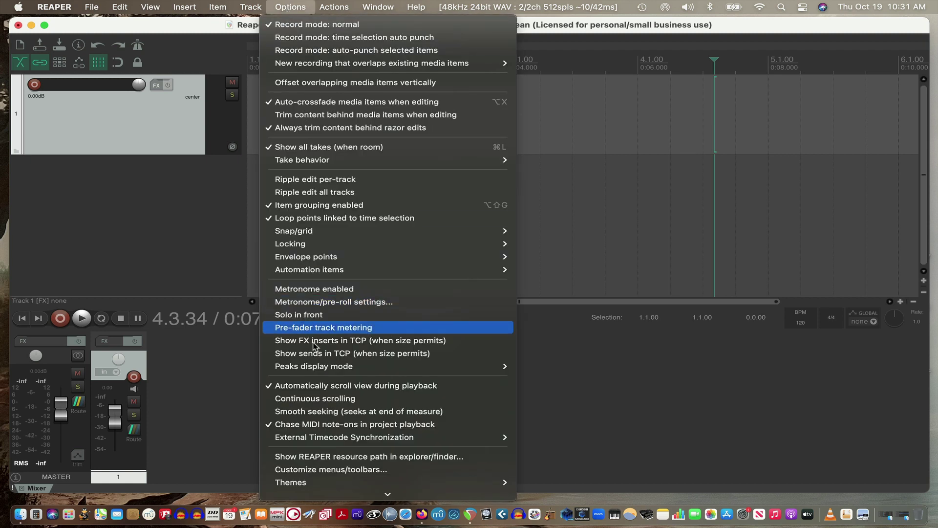
scroll(321, 388, down, 1)
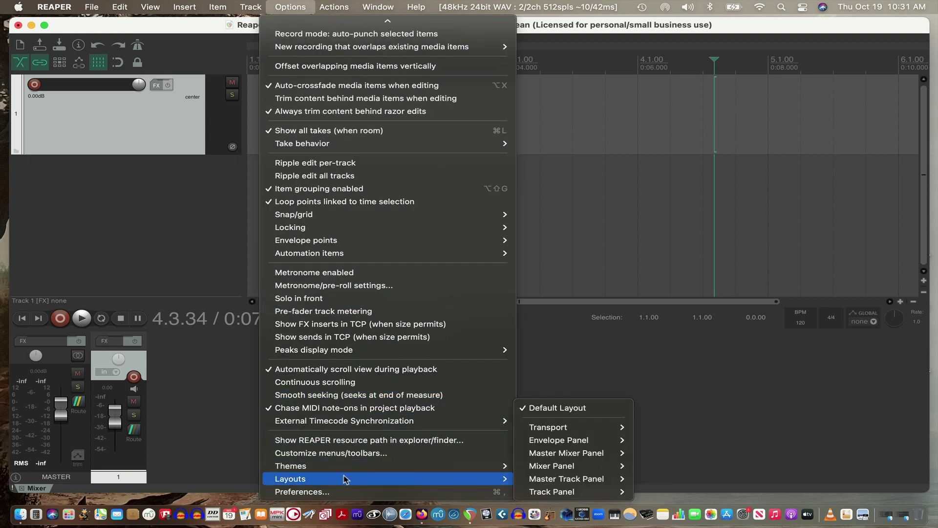
mouse_move(508, 484)
mouse_move(567, 492)
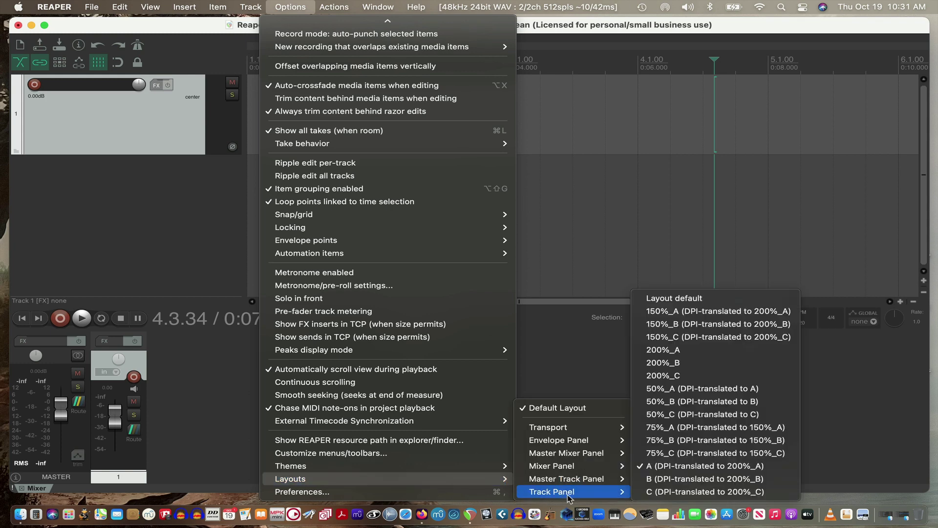
click(658, 478)
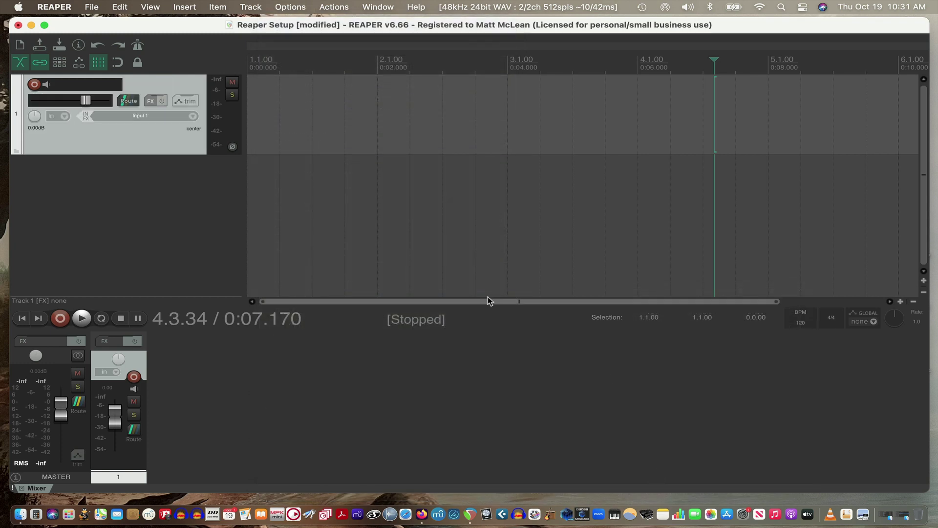
drag(178, 151, 179, 142)
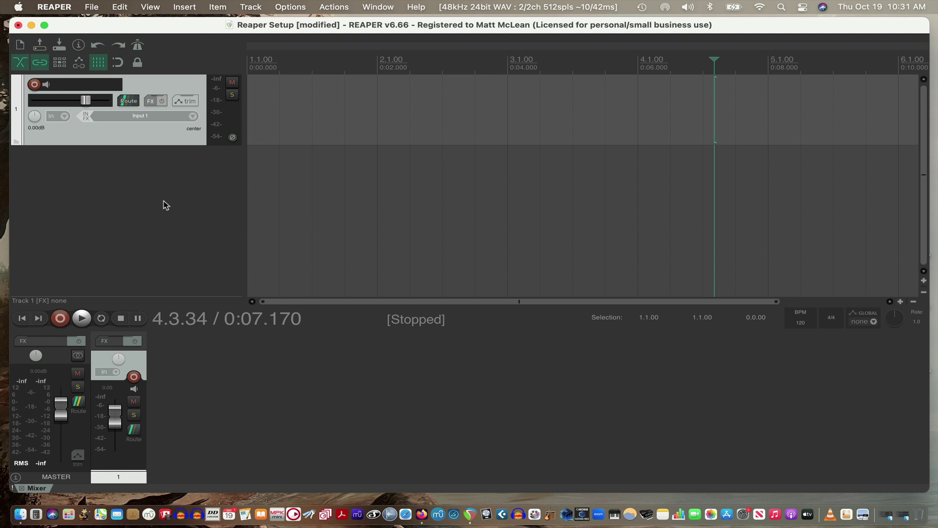
Open the preferences and review the General settings and the audio Recording settings
click(54, 7)
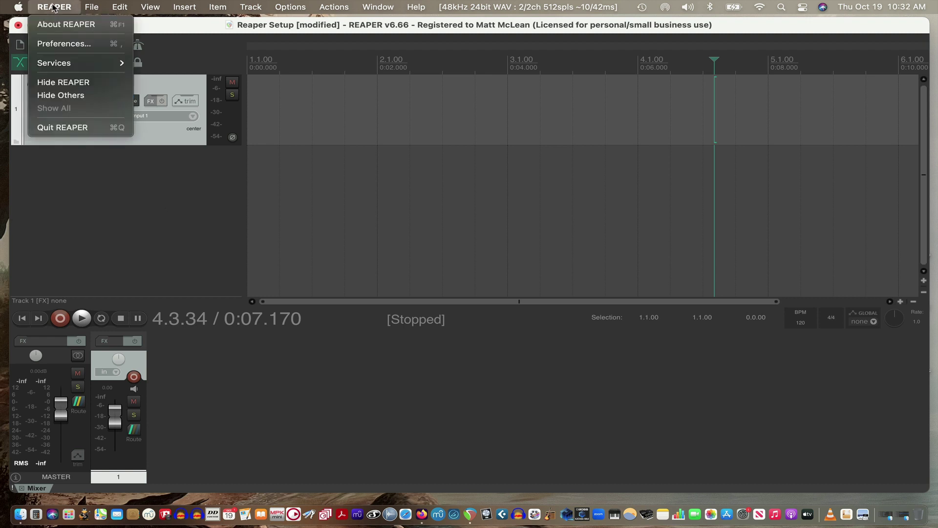
click(54, 46)
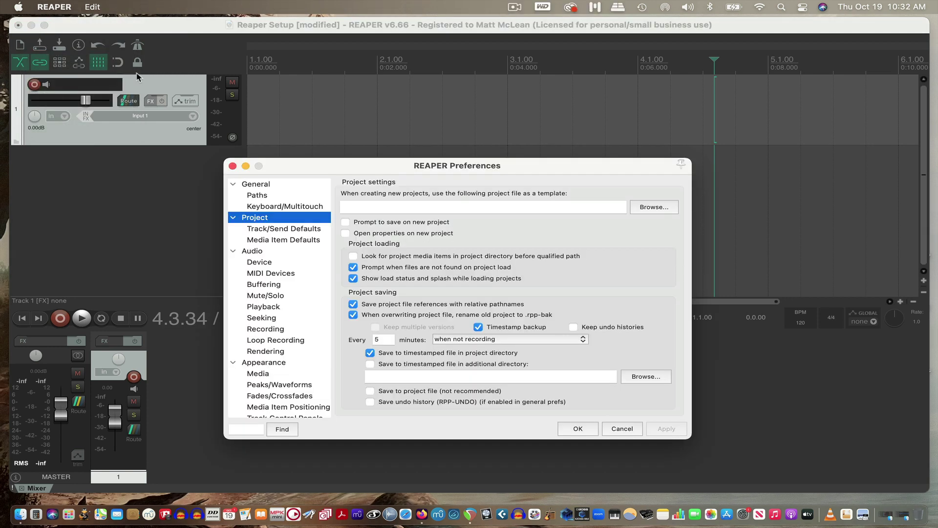
click(251, 186)
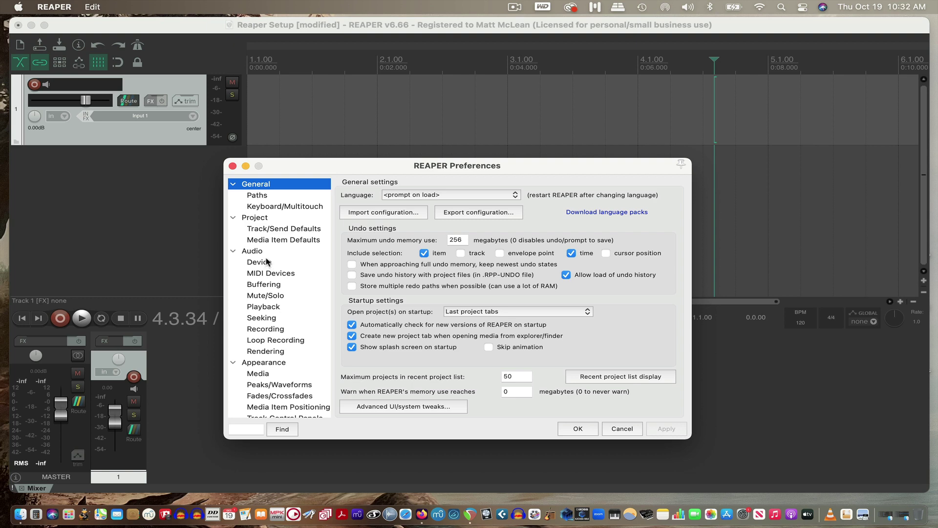
click(268, 330)
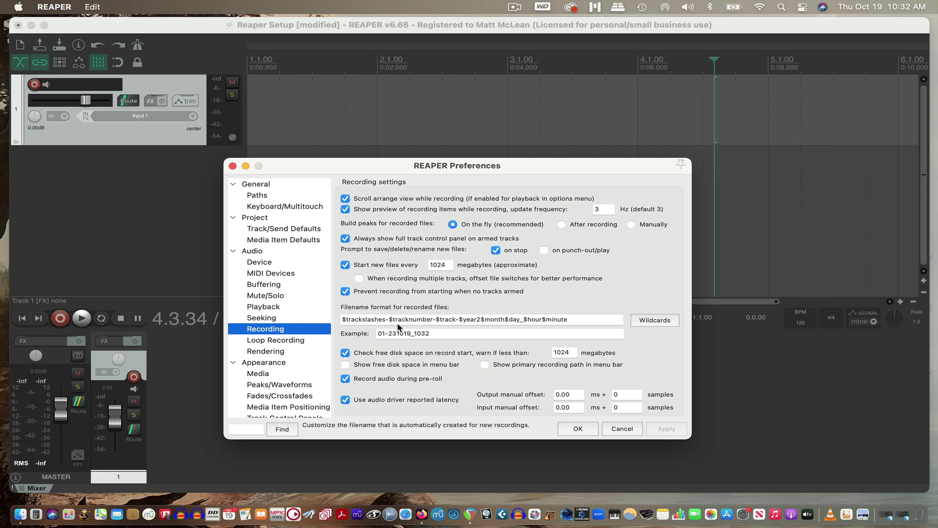
Examine the Project Information wildcards offered for the recorded filename format, then close the preferences without applying changes
click(656, 321)
click(642, 308)
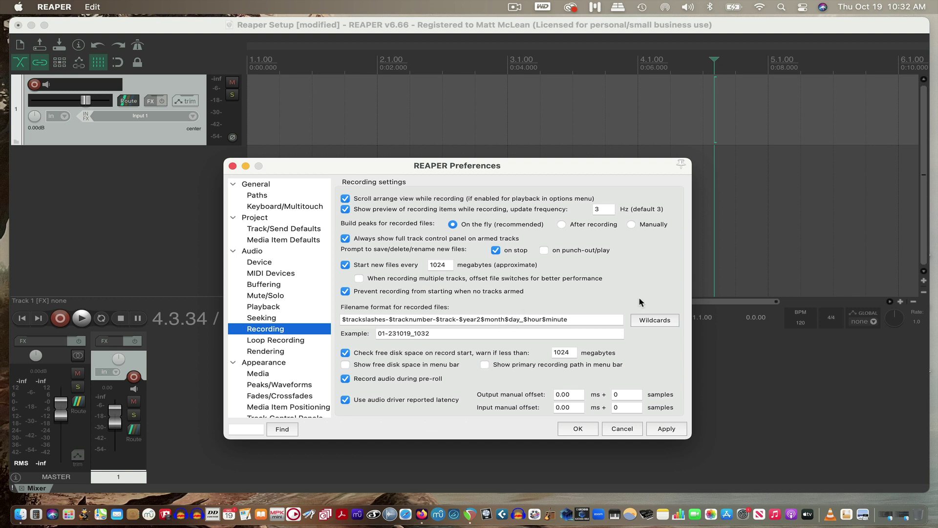
click(660, 321)
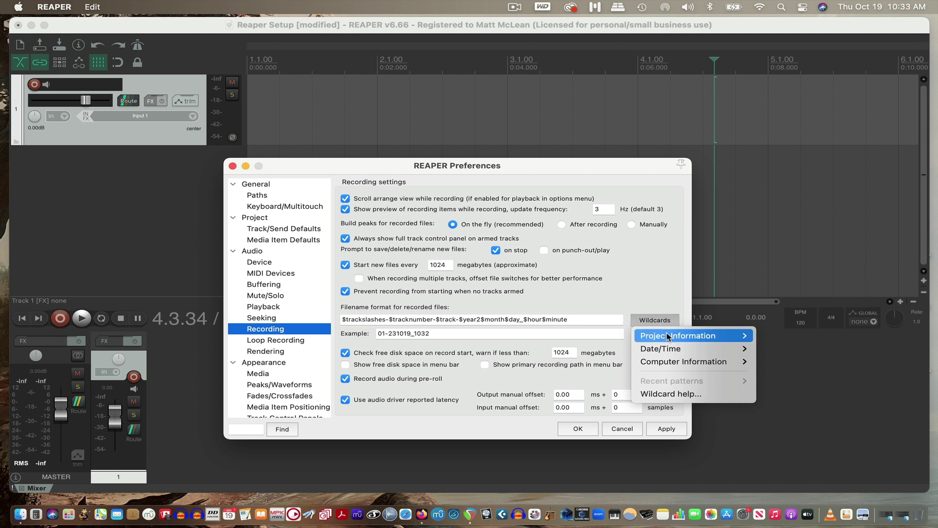
mouse_move(668, 336)
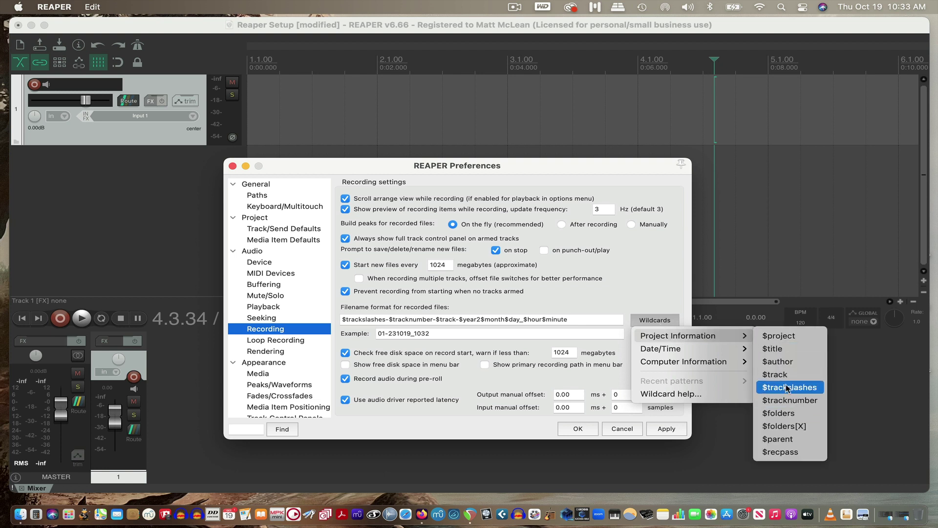
key(Escape)
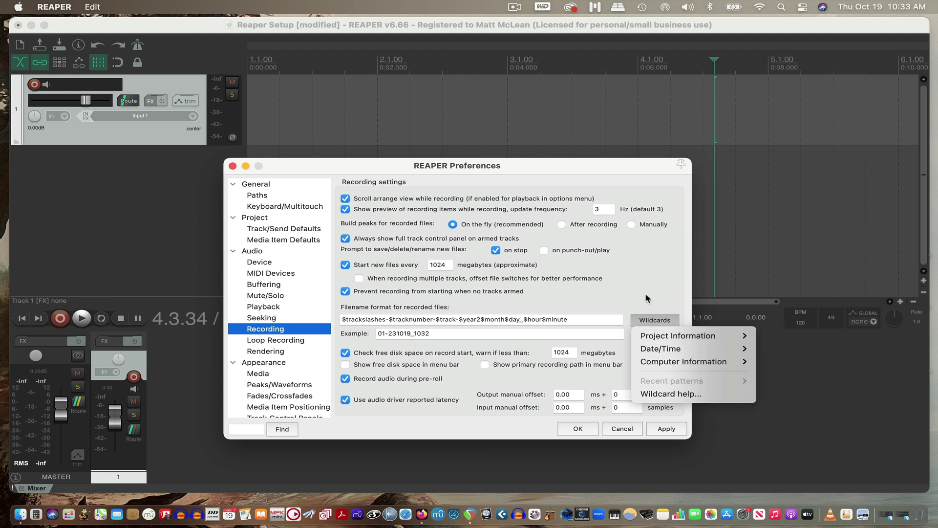
key(Escape)
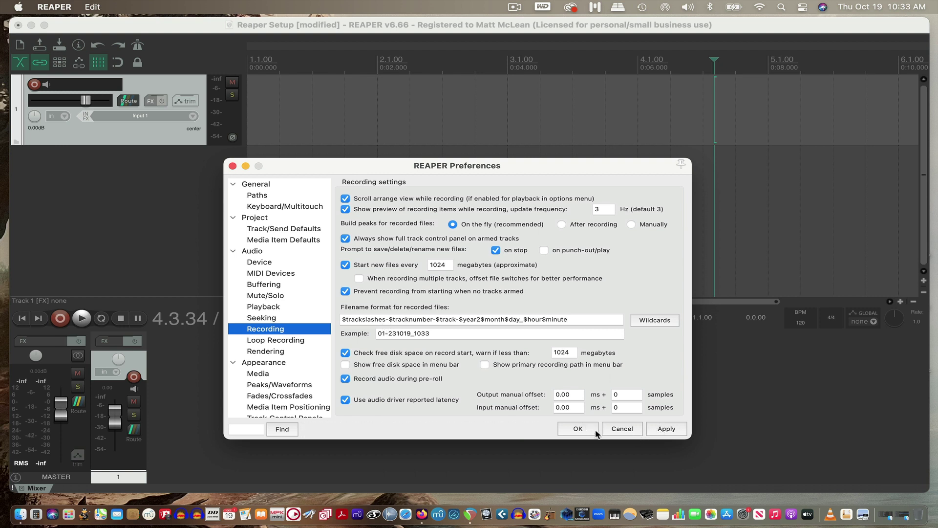
click(617, 430)
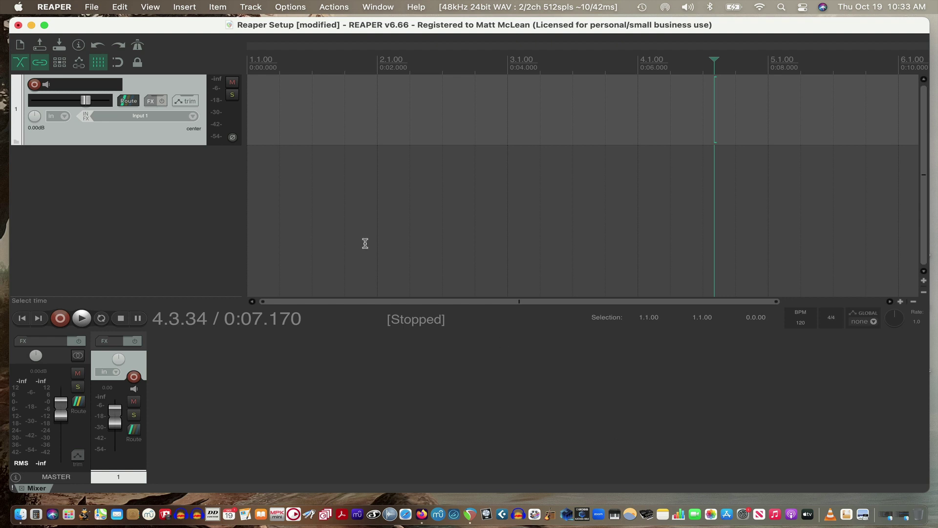
Name track 1 "Guitar/" followed by the player's first name and "Solo SM57"
double_click(81, 87)
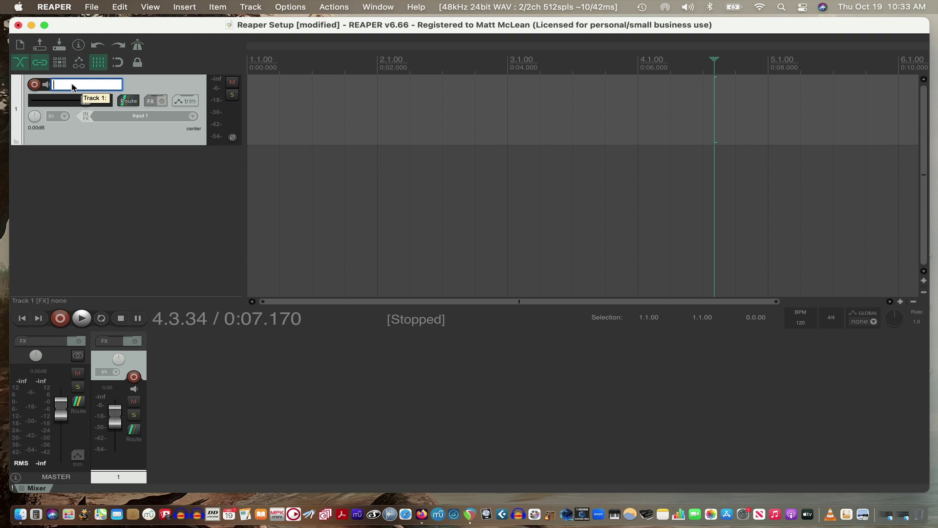
text(G)
text(ui)
text(tar/)
text(Matt)
text( Solo)
text( SM)
text(57)
key(Return)
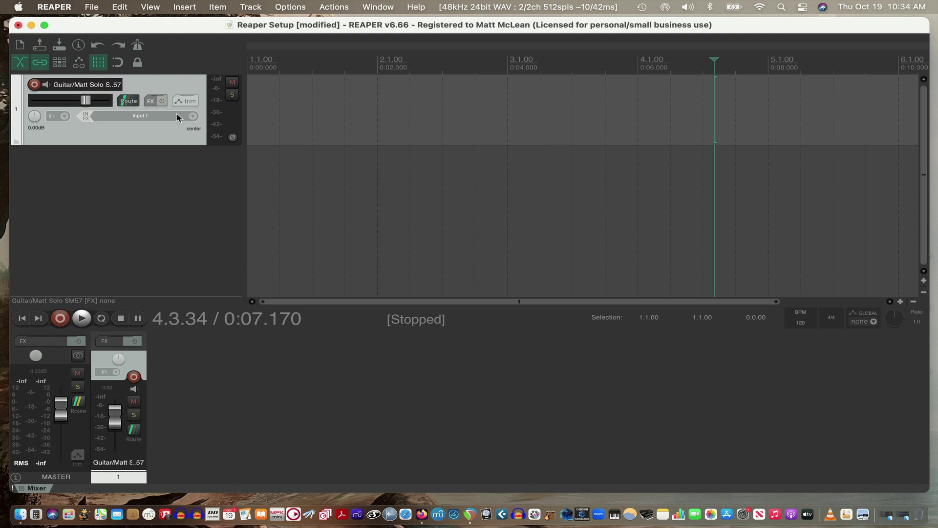
Reopen the preferences, choose a different audio device in the Device settings, and apply the change
click(54, 6)
click(59, 42)
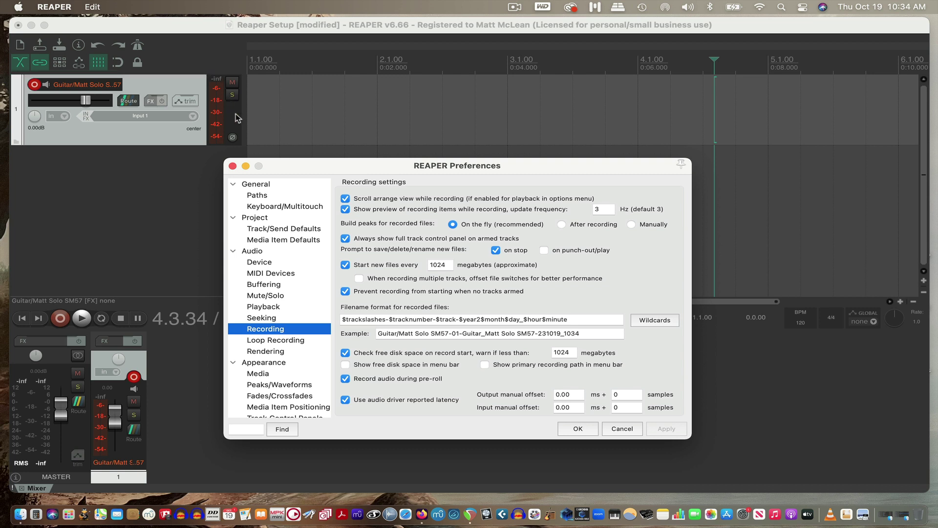
click(277, 263)
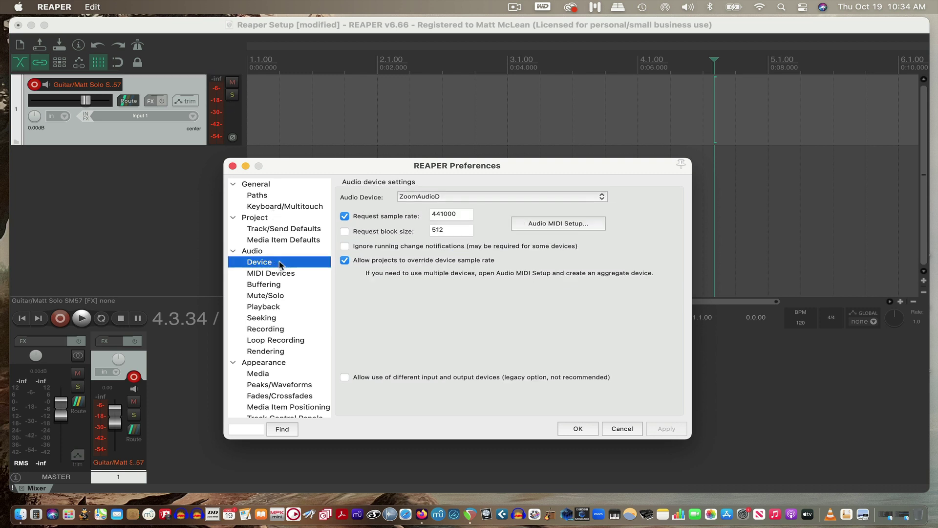
click(456, 201)
click(445, 175)
click(665, 427)
click(571, 429)
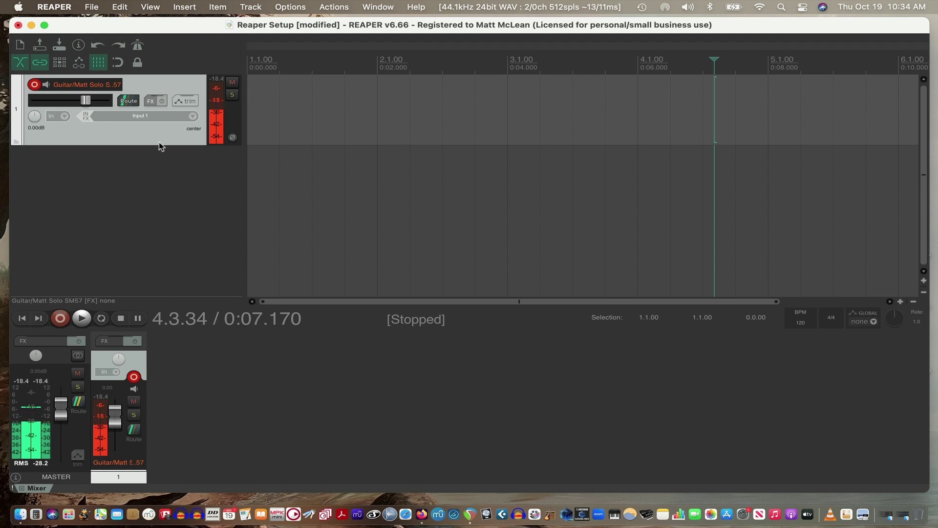
Record a short take on the guitar track from the edit cursor, stop, and save all recorded files
click(60, 319)
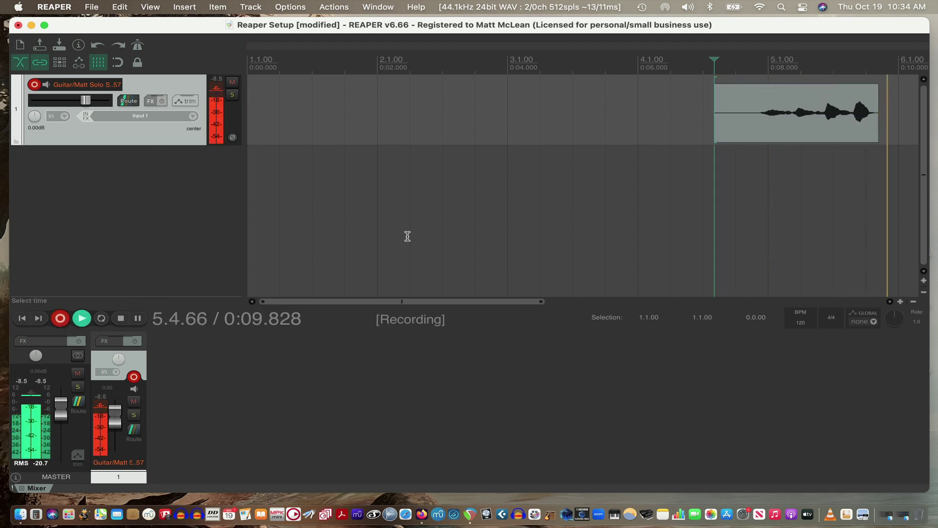
key(space)
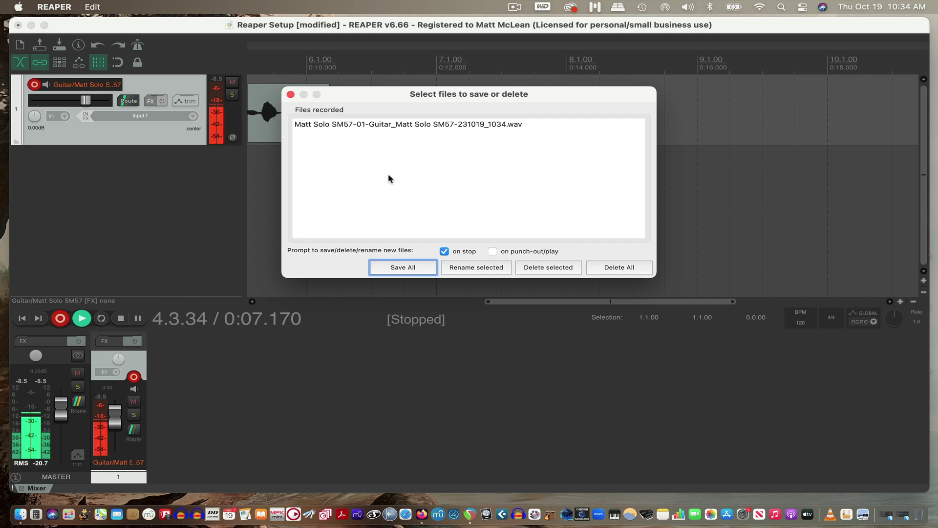
key(Return)
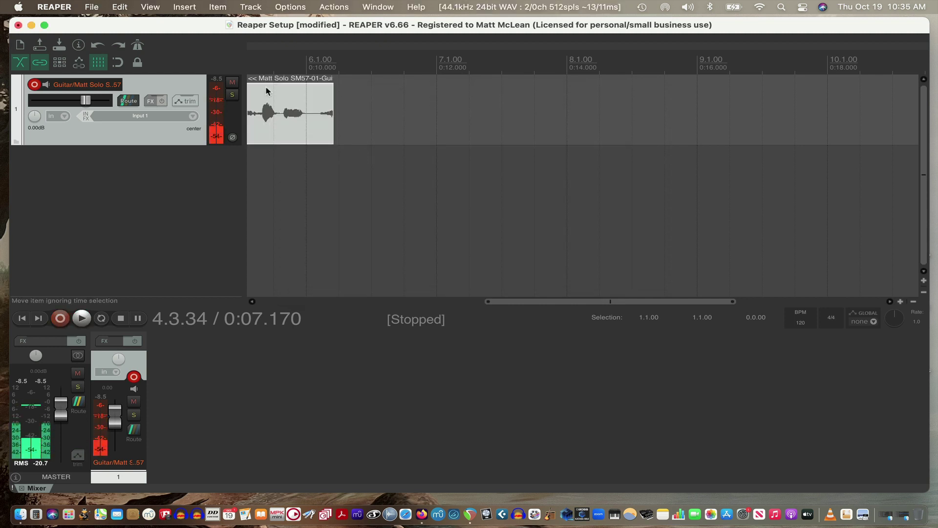
Switch to Finder, open a window on the Desktop folder, and list its items by date modified, newest first
click(6, 93)
key(super+f)
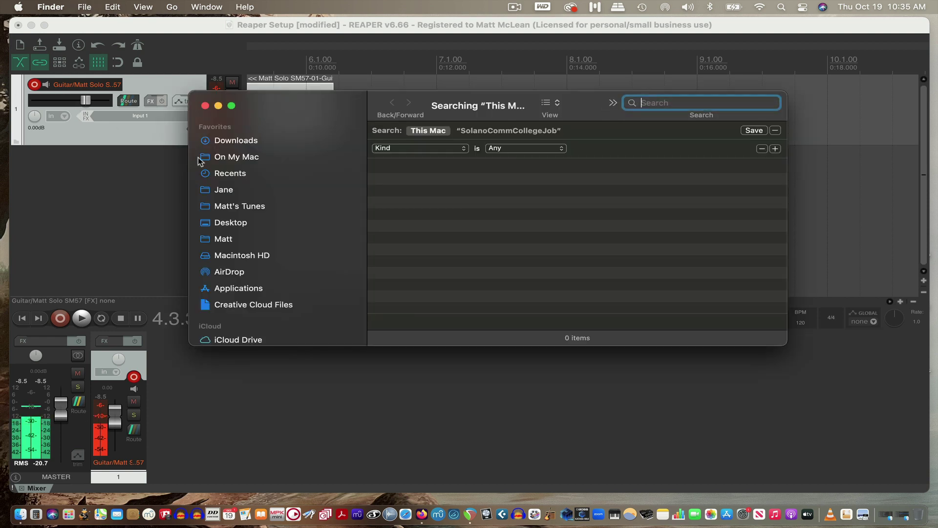
click(230, 223)
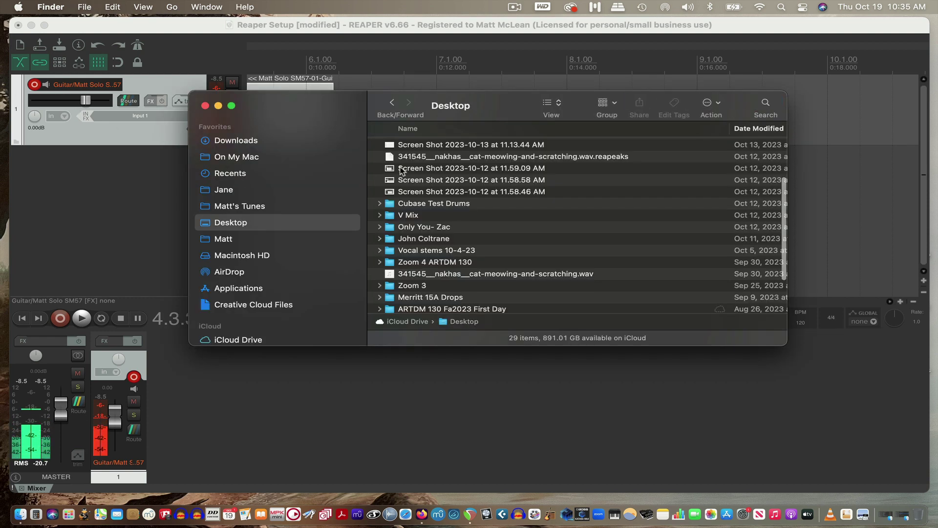
click(733, 129)
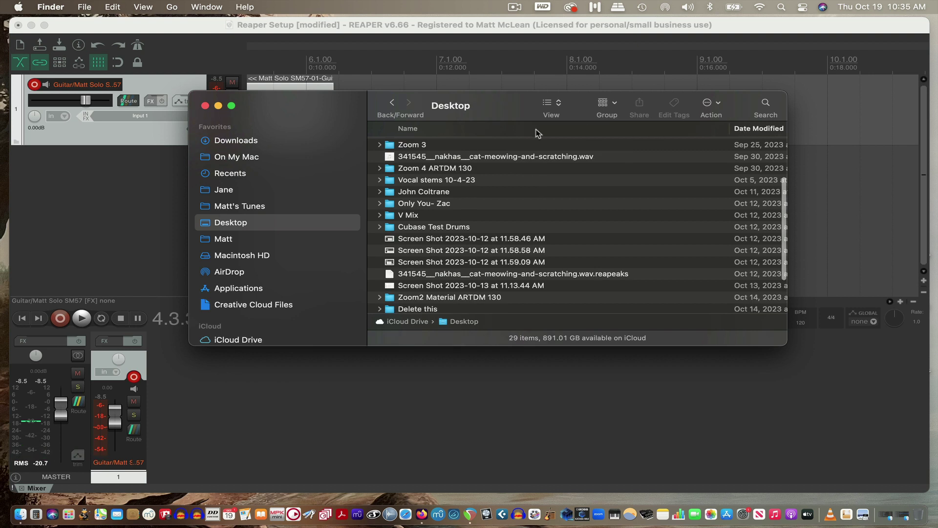
click(744, 134)
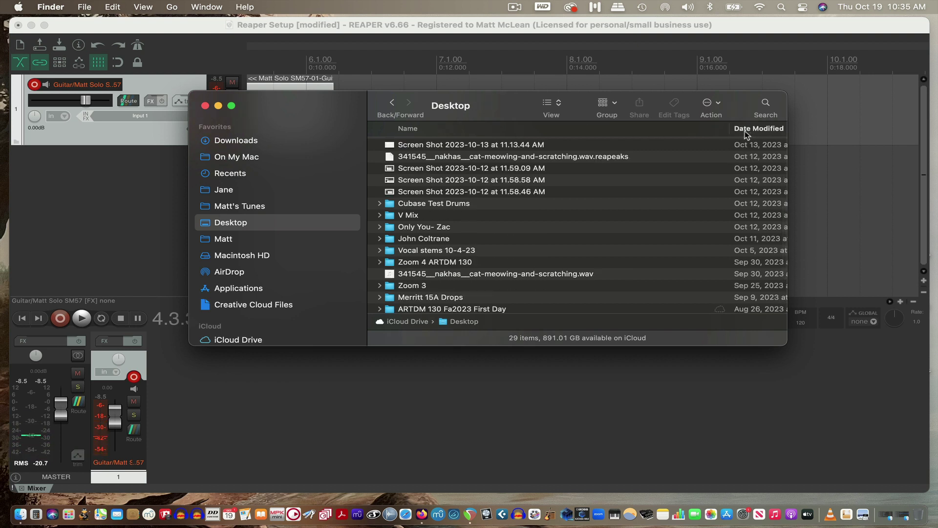
scroll(625, 198, up, 5)
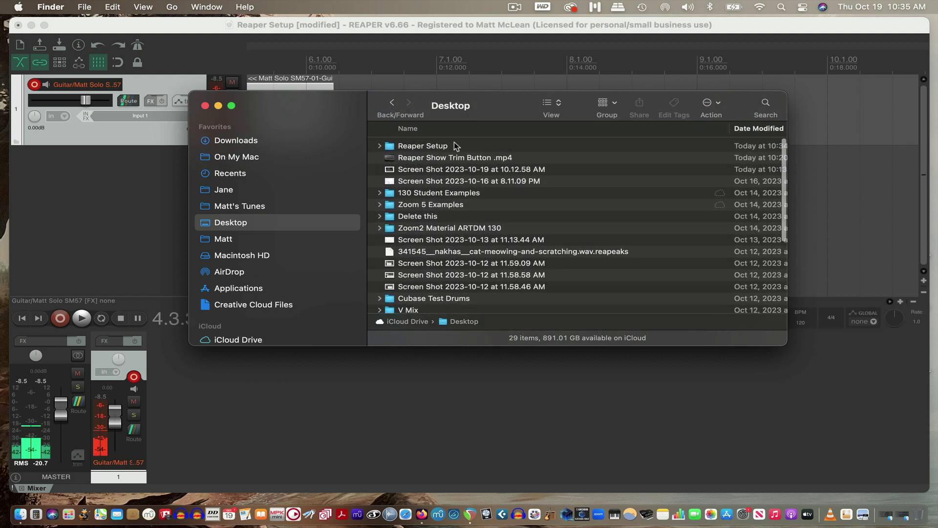
Open the Reaper Setup project folder and expand its Guitar subfolder to inspect the recorded files
click(454, 147)
double_click(454, 147)
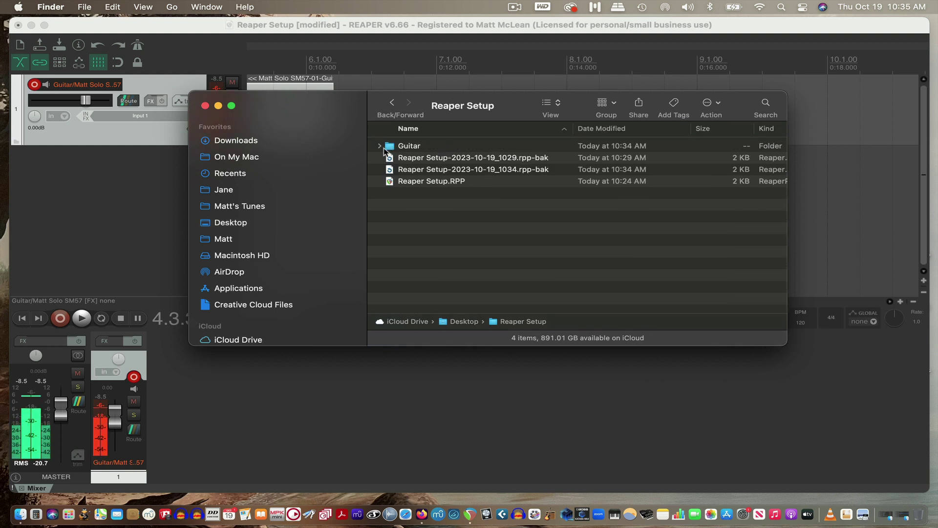
click(380, 146)
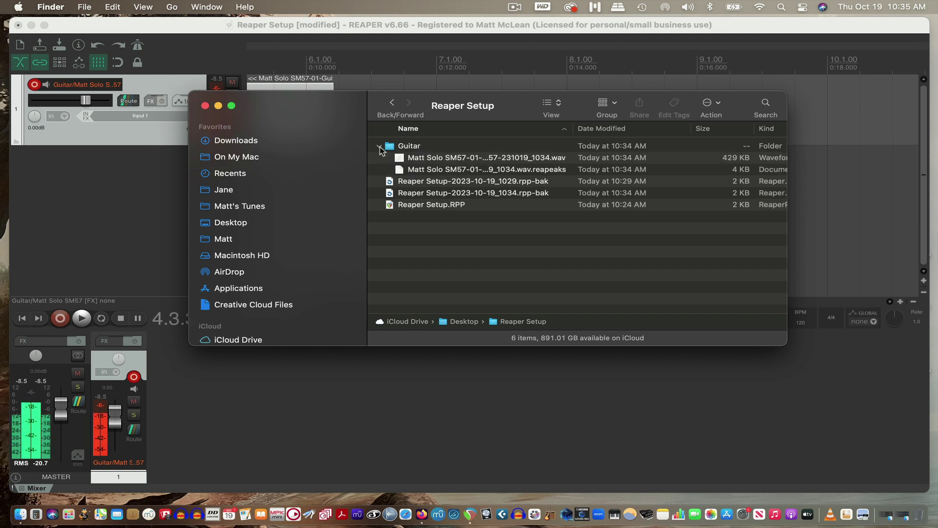